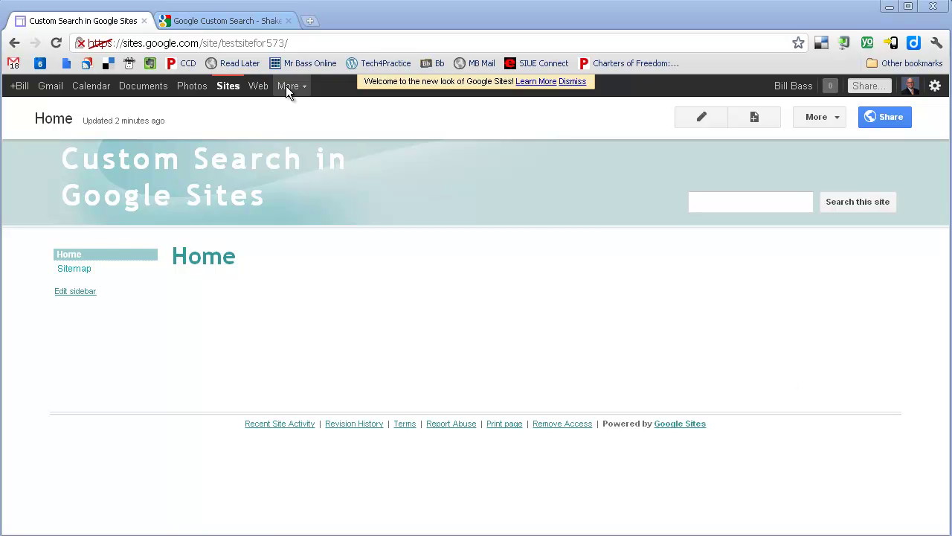
# Step: Bring up the 'Google Custom Search - Shakespeare' engine page covering shakespeare-online and globetheater
pyautogui.click(237, 23)
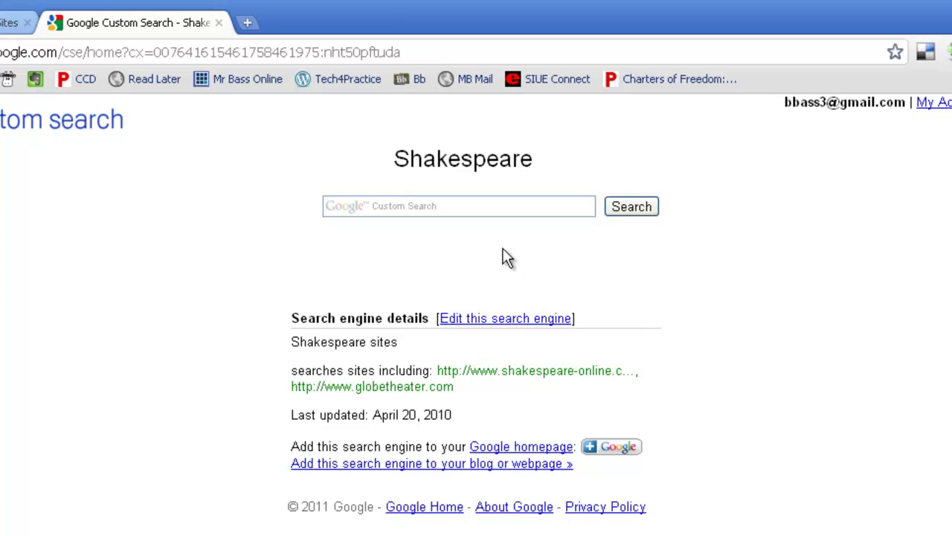
# Step: Test-search 'romeo' in the Shakespeare engine, review the ~351 results, then go back
pyautogui.click(496, 212)
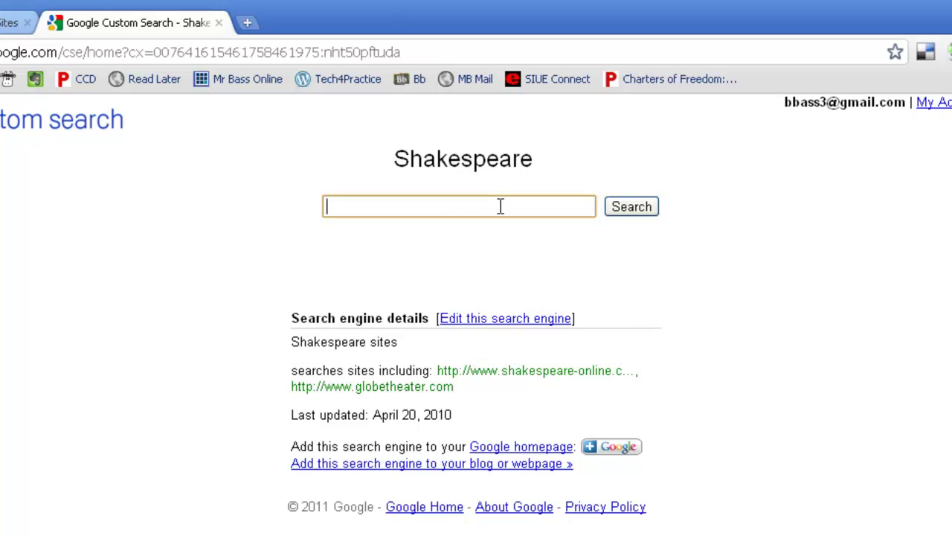
pyautogui.write('romeo')
pyautogui.click(632, 209)
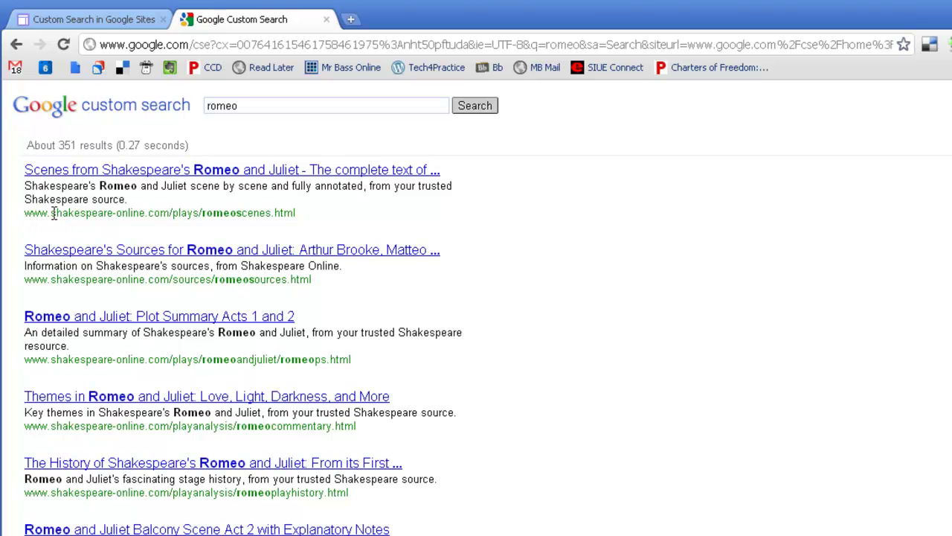
pyautogui.scroll(-2, 179, 297)
pyautogui.scroll(-3, 182, 305)
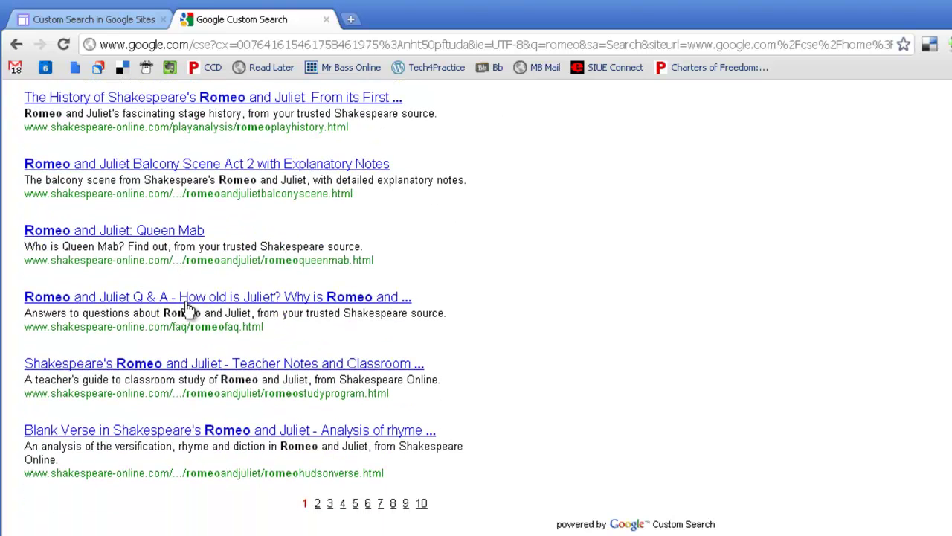
pyautogui.scroll(5, 316, 443)
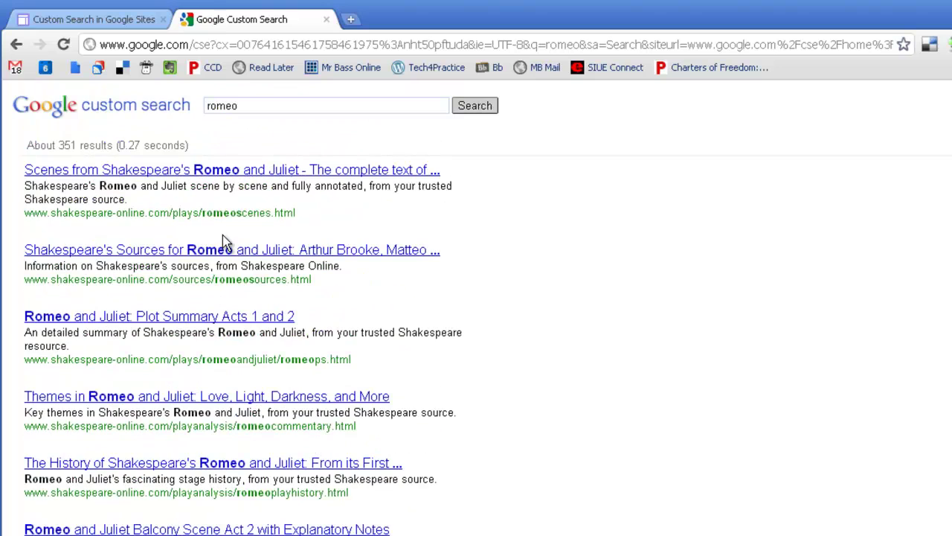
pyautogui.scroll(-5, 310, 283)
pyautogui.scroll(5, 395, 379)
pyautogui.click(17, 45)
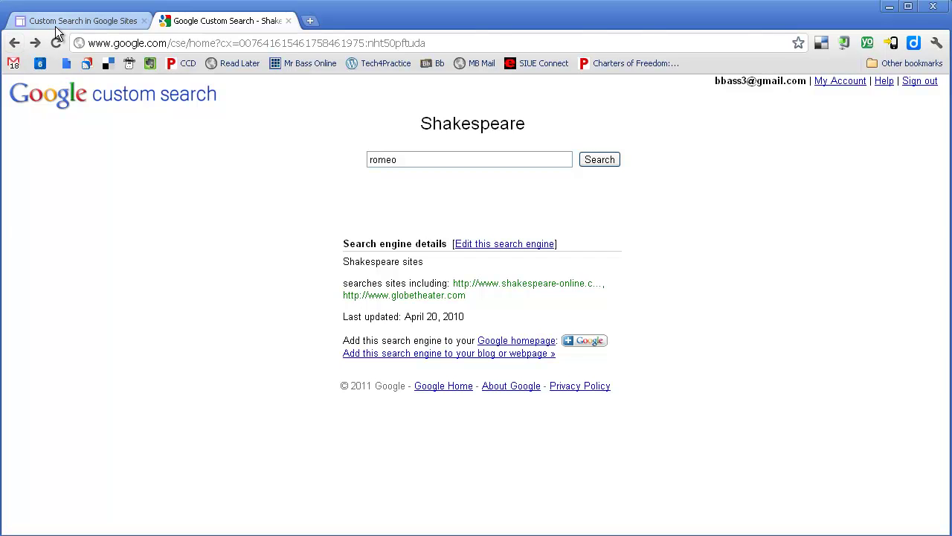
# Step: Open Manage site > Site layout for the 'Custom Search in Google Sites' site
pyautogui.click(63, 22)
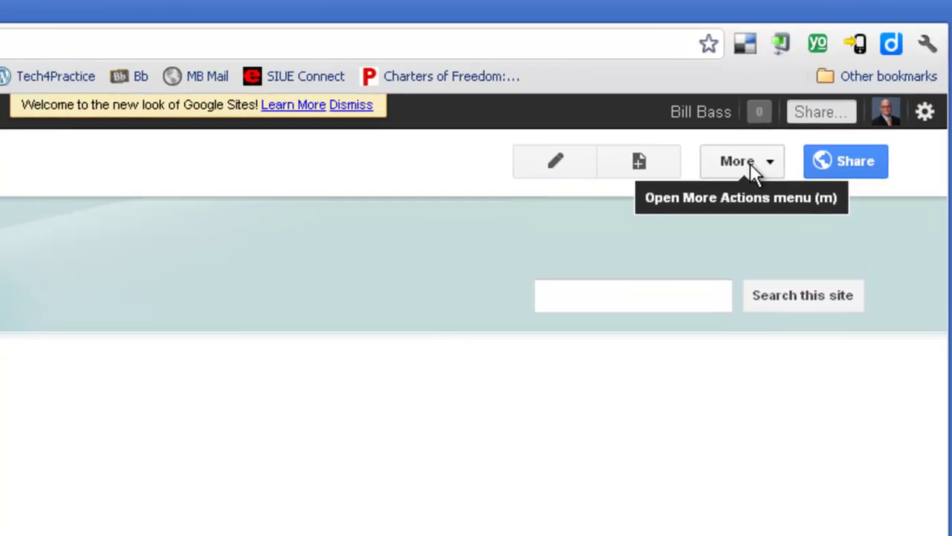
pyautogui.click(746, 194)
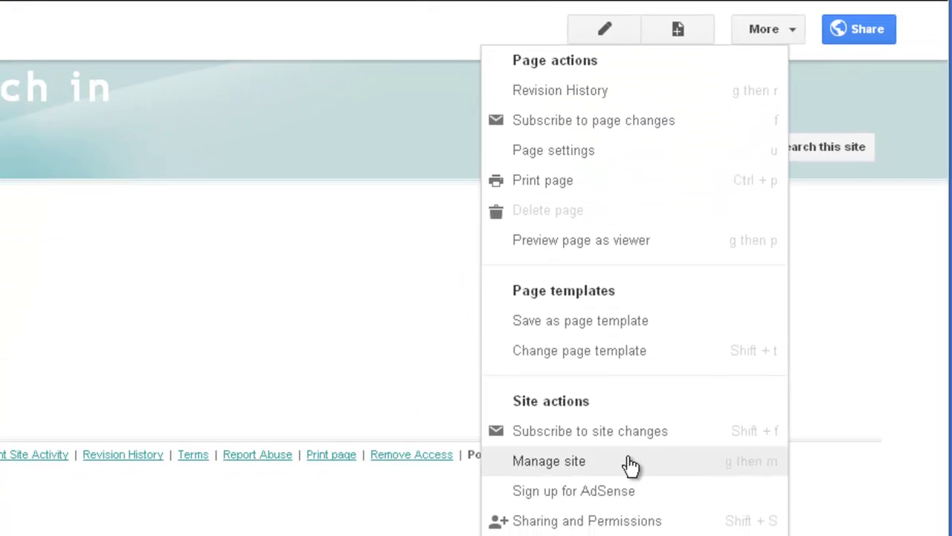
pyautogui.click(630, 462)
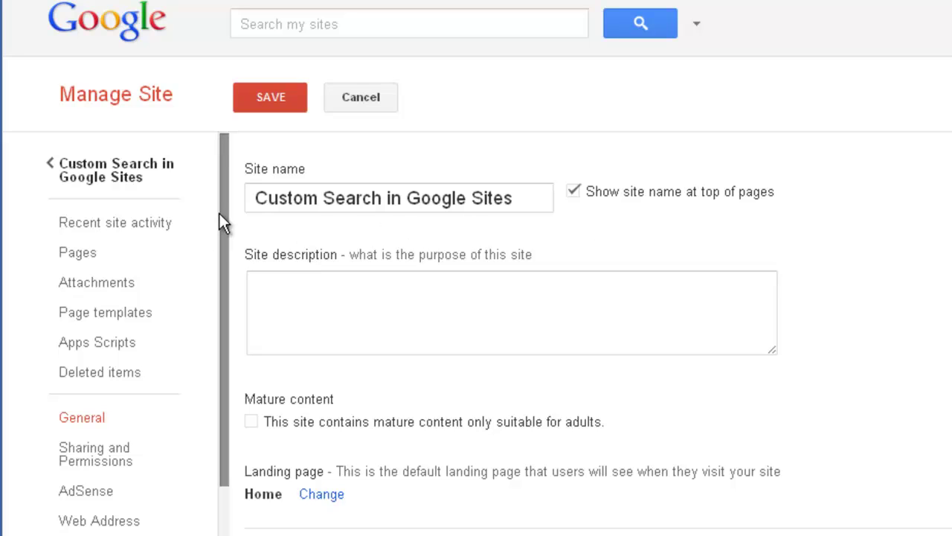
pyautogui.moveTo(223, 213); pyautogui.dragTo(221, 376)
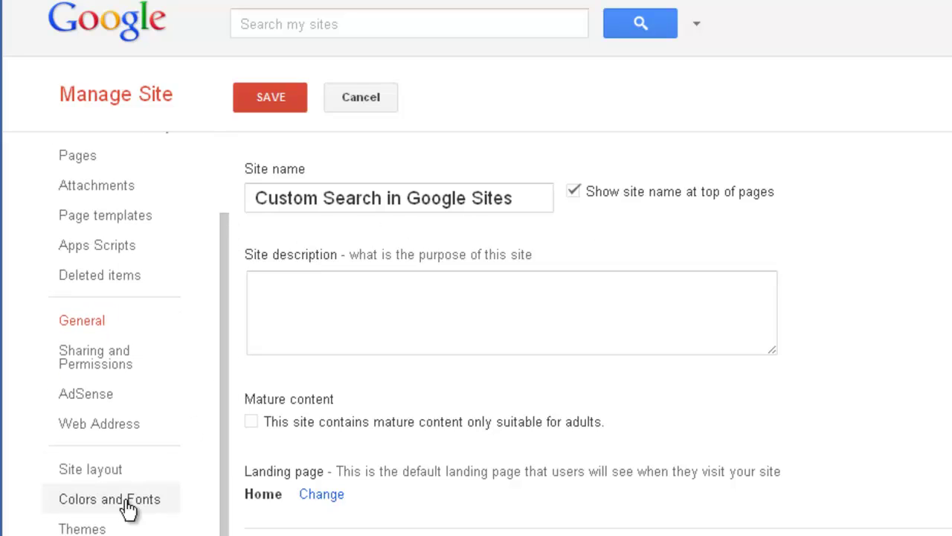
pyautogui.click(92, 469)
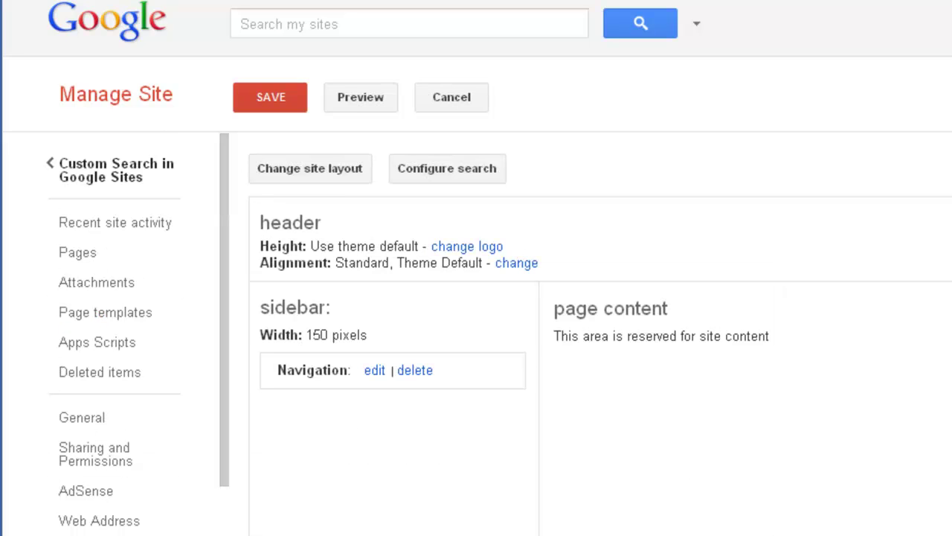
# Step: In Configure search, tick google.com, keep Site as default, and show the Advanced provider settings
pyautogui.click(457, 169)
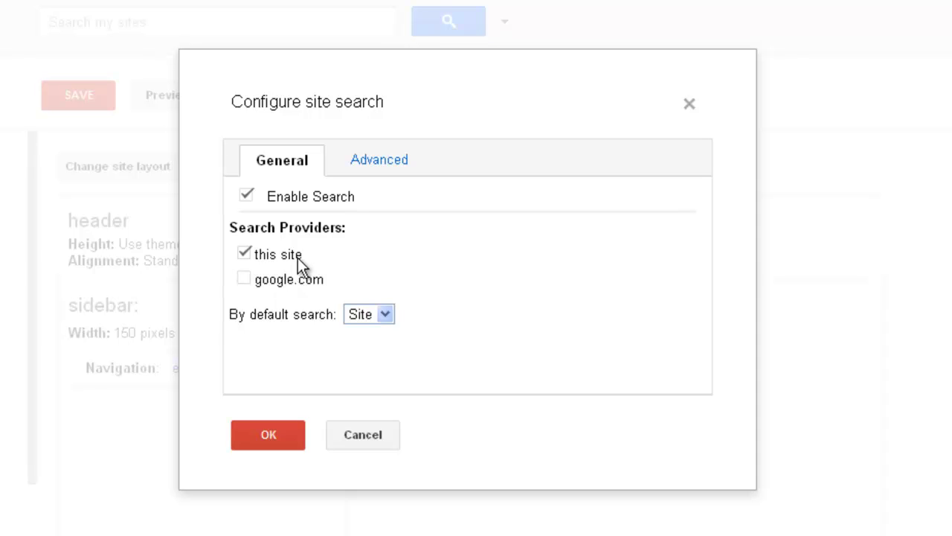
pyautogui.click(245, 279)
pyautogui.click(381, 314)
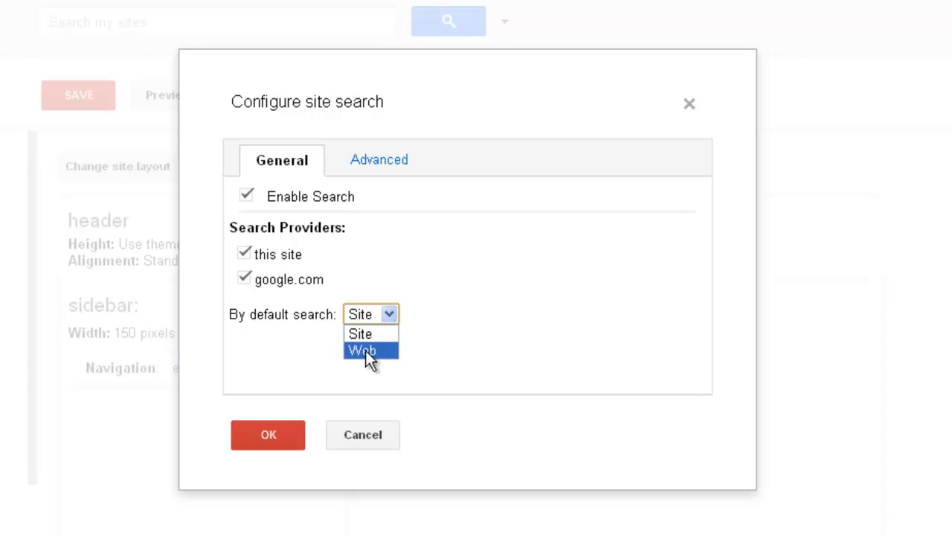
pyautogui.click(458, 339)
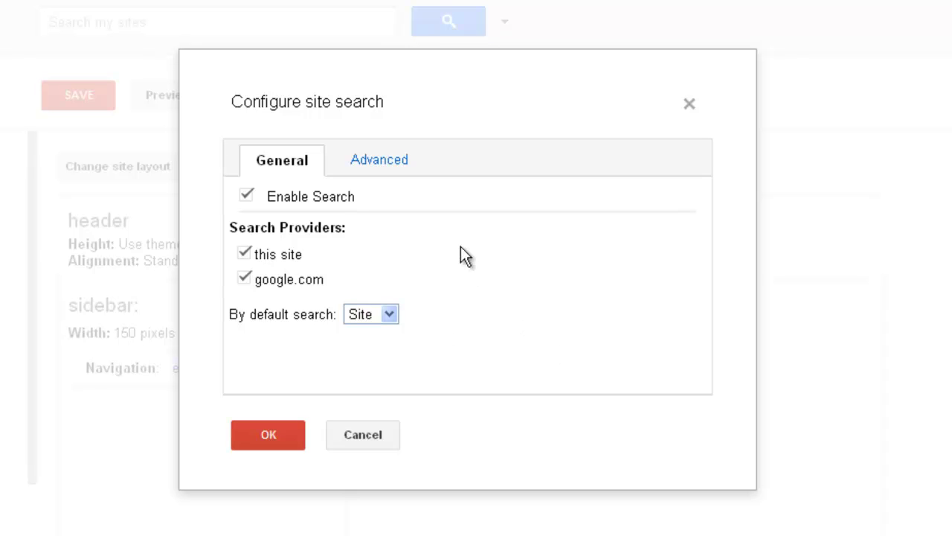
pyautogui.click(382, 163)
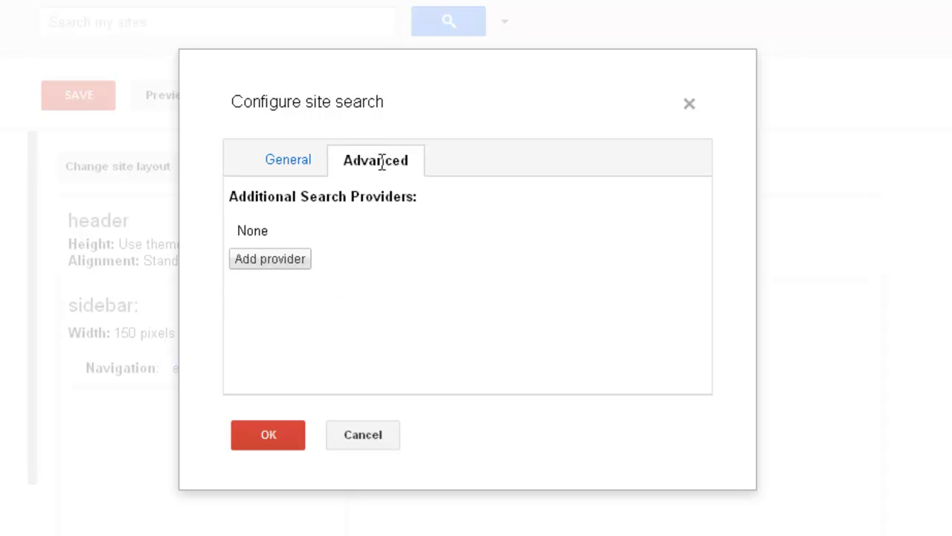
# Step: Add a provider of type Google Custom Search named 'Search for Shakespeare'
pyautogui.click(271, 259)
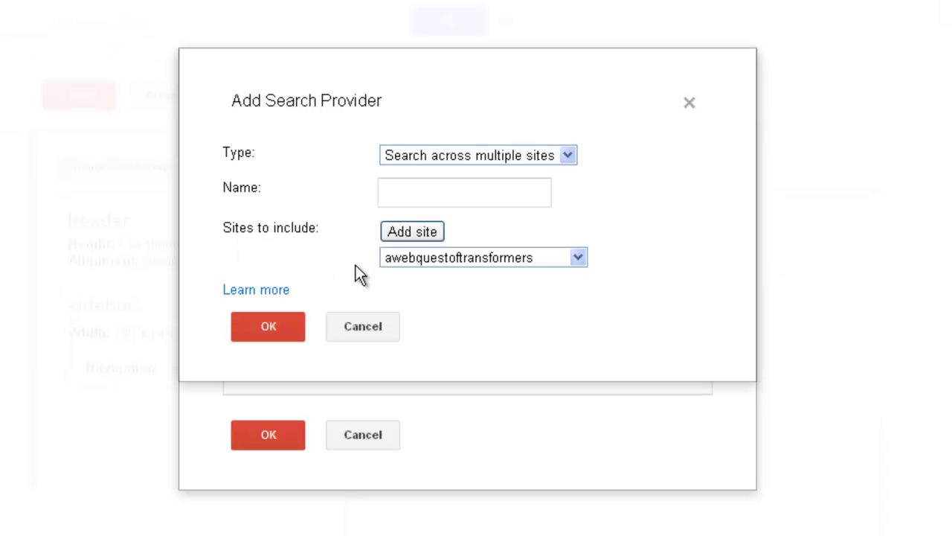
pyautogui.click(500, 163)
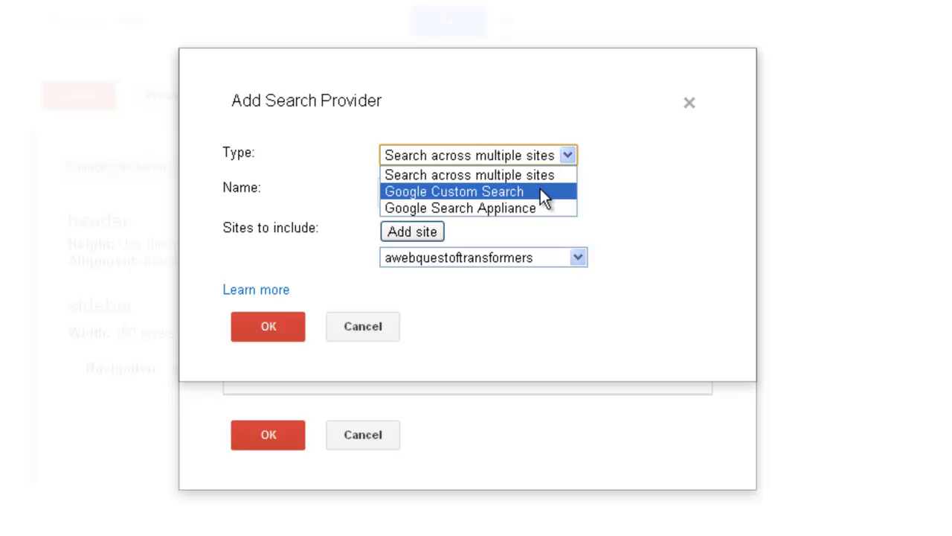
pyautogui.click(541, 191)
pyautogui.click(494, 189)
pyautogui.write('Shake')
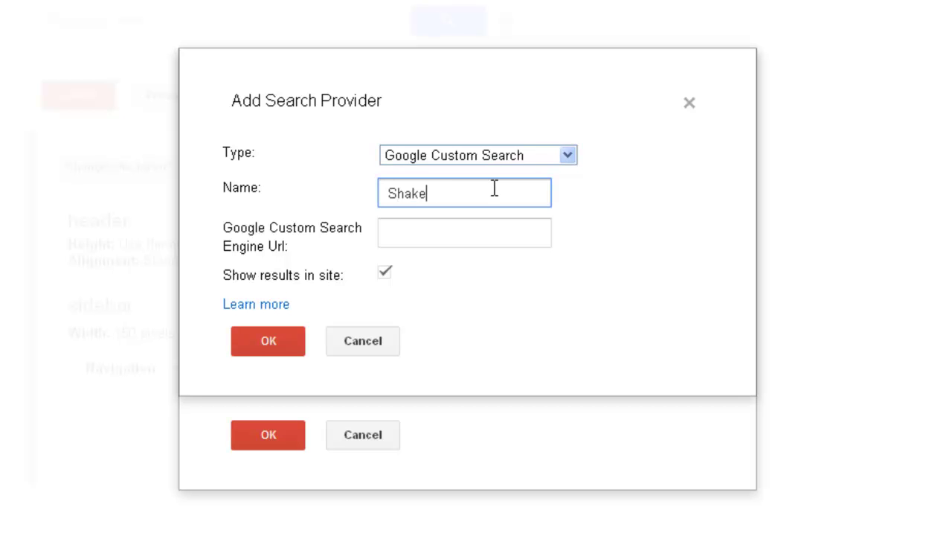
pyautogui.write('speare Sea')
pyautogui.write('rch')
pyautogui.press('BackSpace')
pyautogui.press('BackSpace')
pyautogui.press('BackSpace')
pyautogui.write('each')
pyautogui.press('BackSpace')
pyautogui.press('BackSpace')
pyautogui.press('BackSpace')
pyautogui.write('rch for Shakespeare')
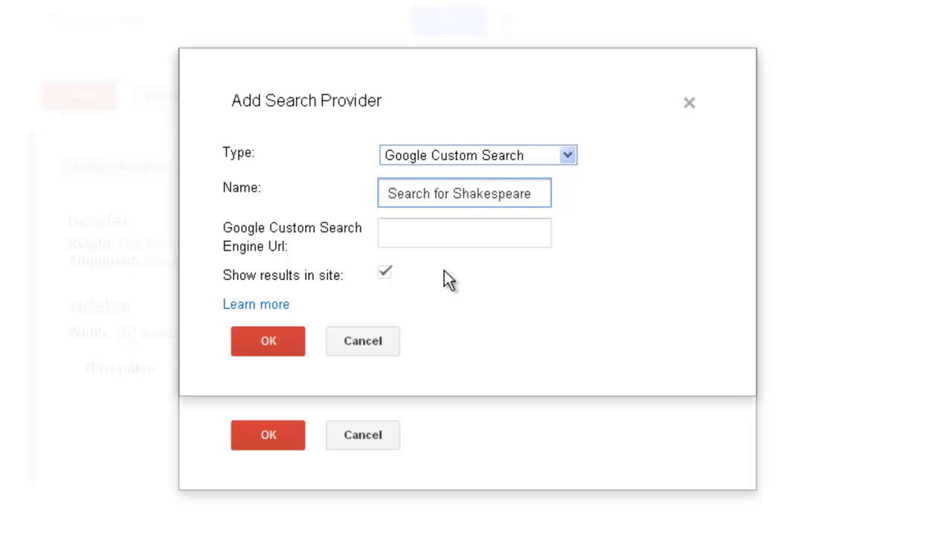
pyautogui.click(433, 239)
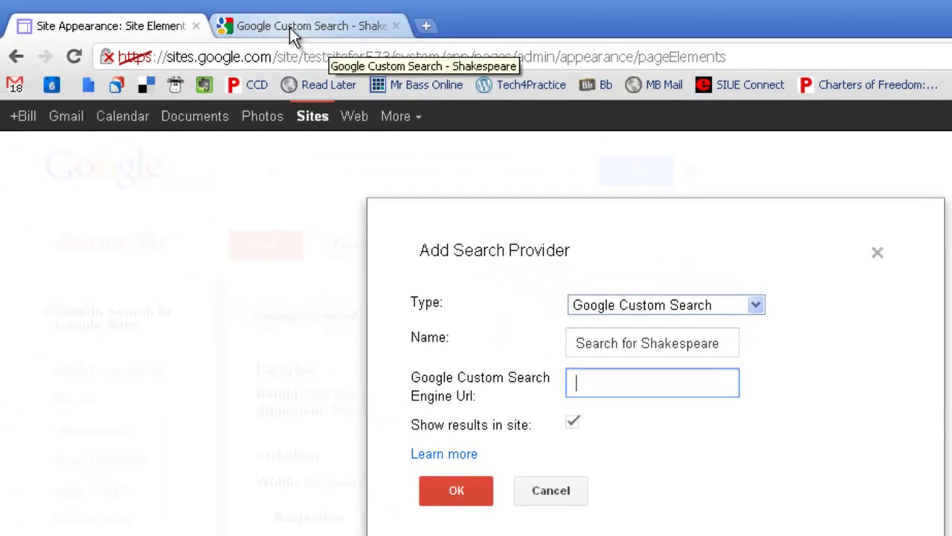
# Step: Copy the Shakespeare engine's address-bar URL and paste it into the provider's Engine Url field
pyautogui.click(293, 30)
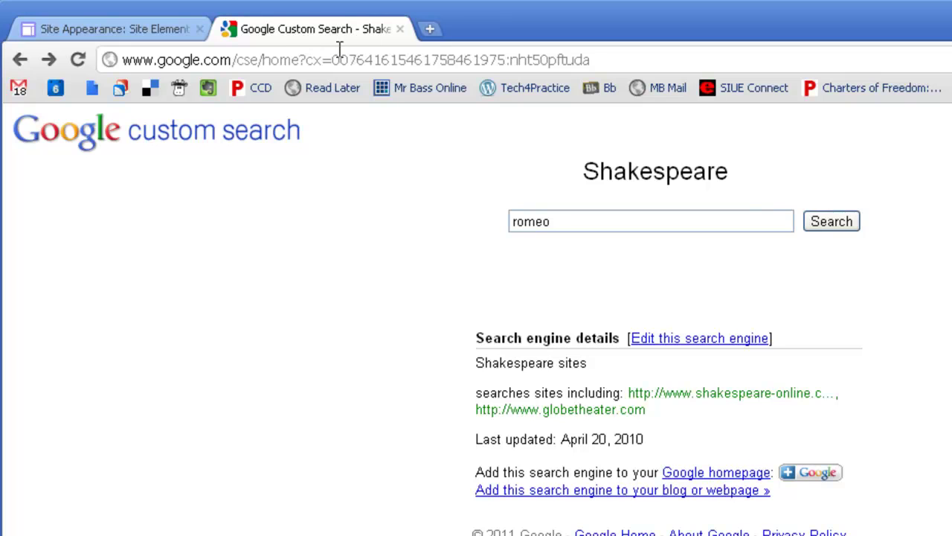
pyautogui.click(461, 60)
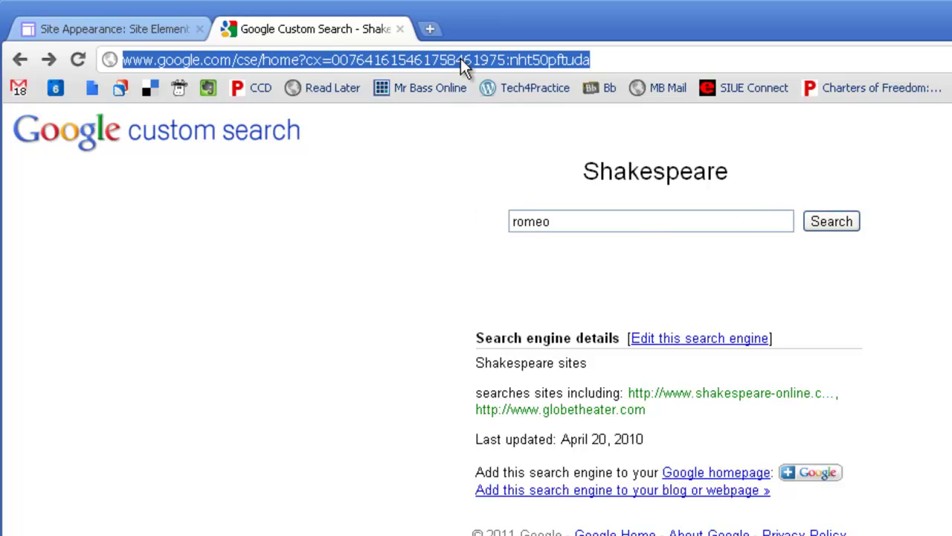
pyautogui.rightClick(461, 58)
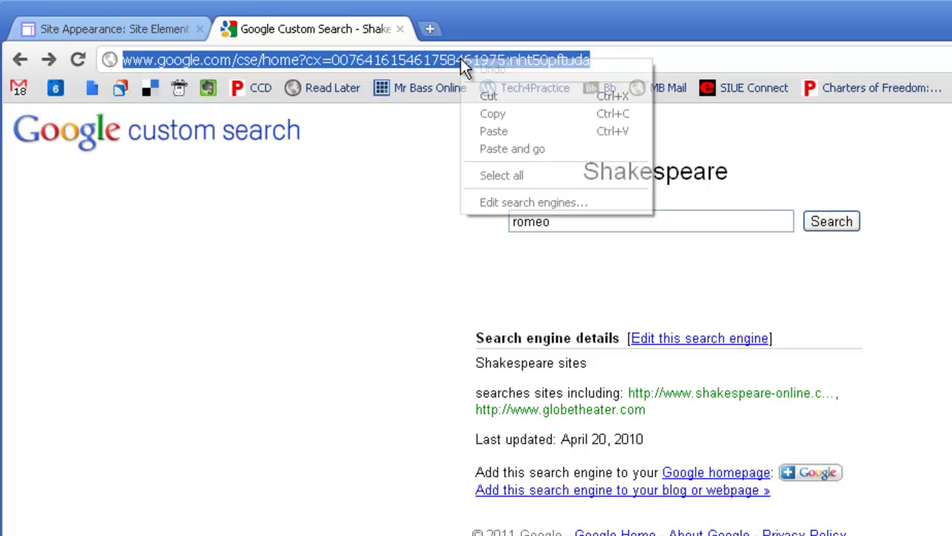
pyautogui.click(510, 113)
pyautogui.click(148, 28)
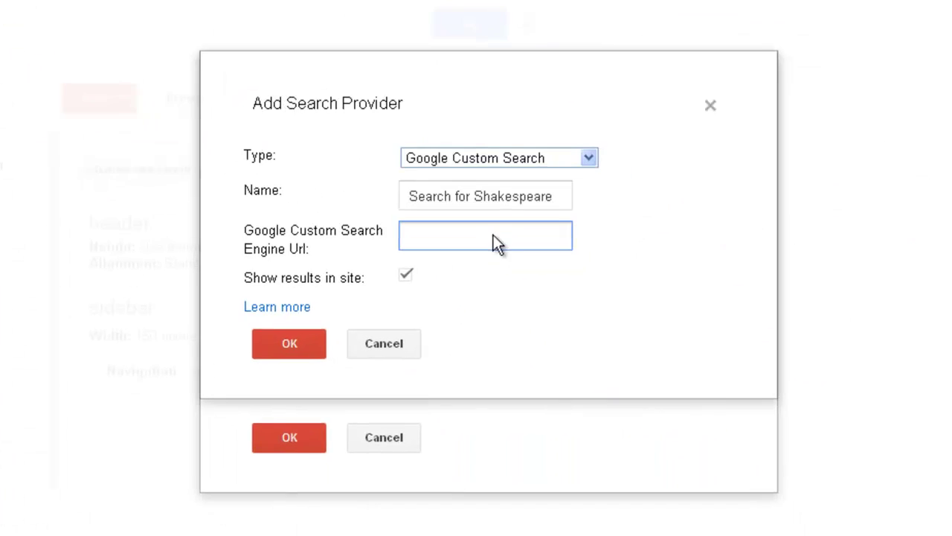
pyautogui.rightClick(493, 237)
pyautogui.click(559, 343)
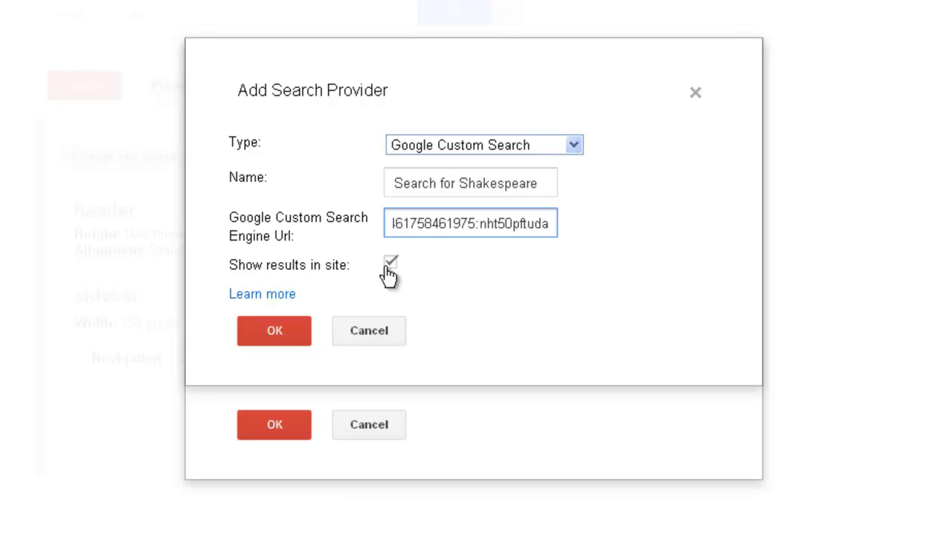
# Step: Confirm the Search for Shakespeare provider with 'Show results in site' left checked
pyautogui.click(275, 328)
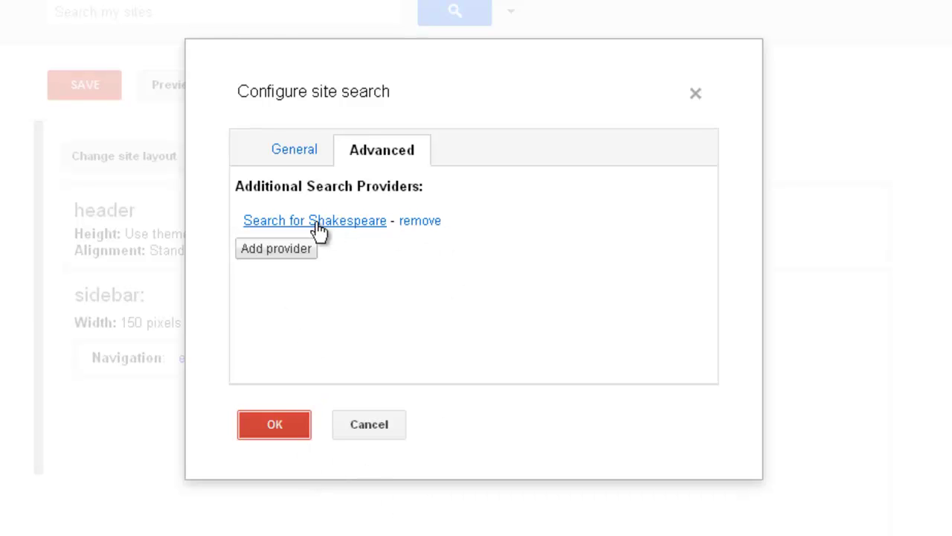
# Step: On the General tab, uncheck google.com, keep this site, and default to Search for Shakespeare
pyautogui.click(293, 151)
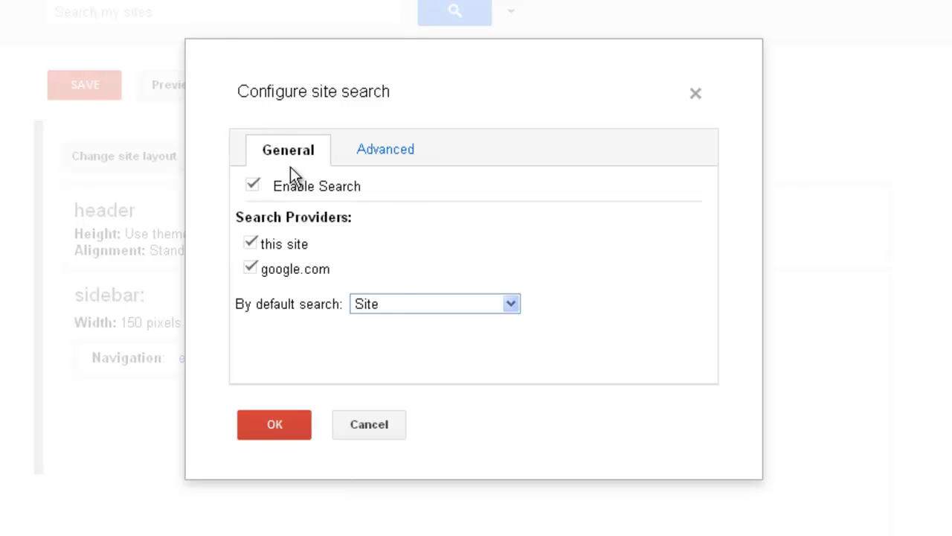
pyautogui.click(250, 245)
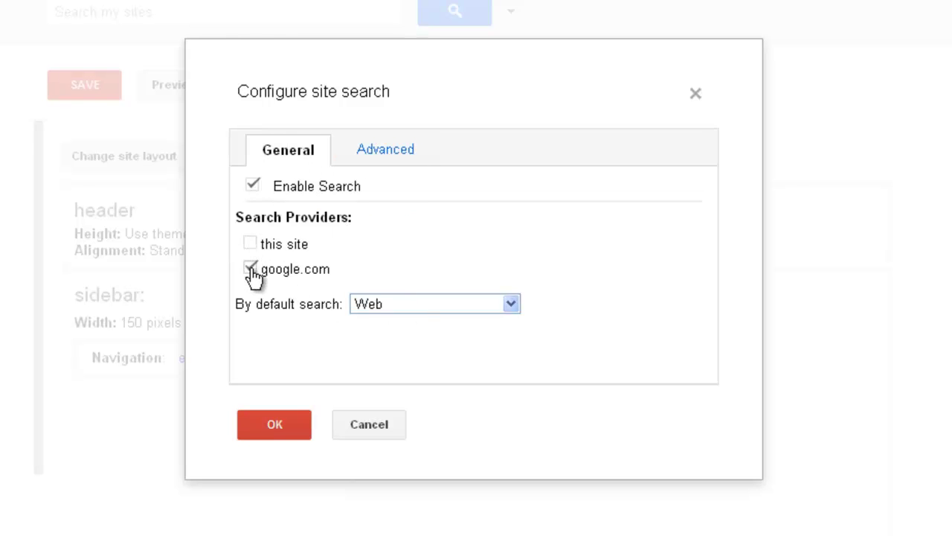
pyautogui.click(250, 268)
pyautogui.click(421, 304)
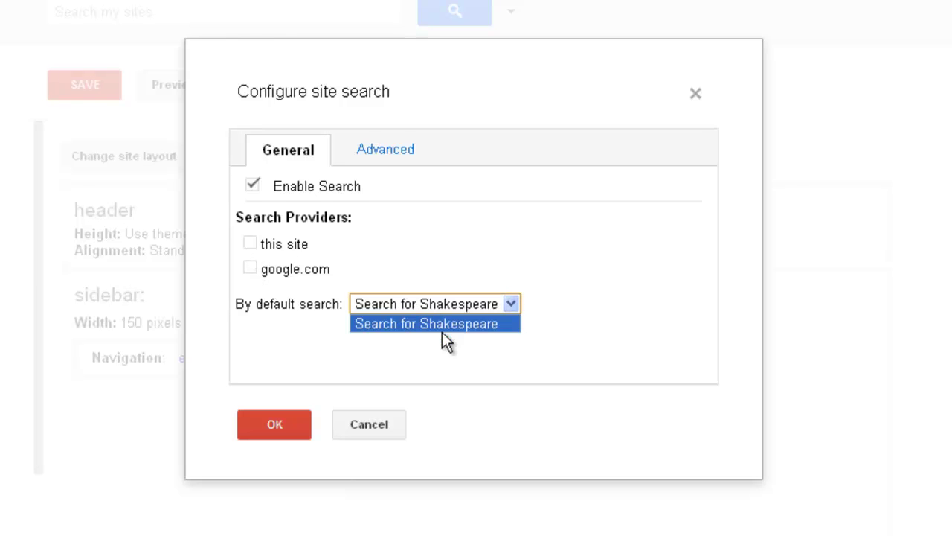
pyautogui.click(487, 392)
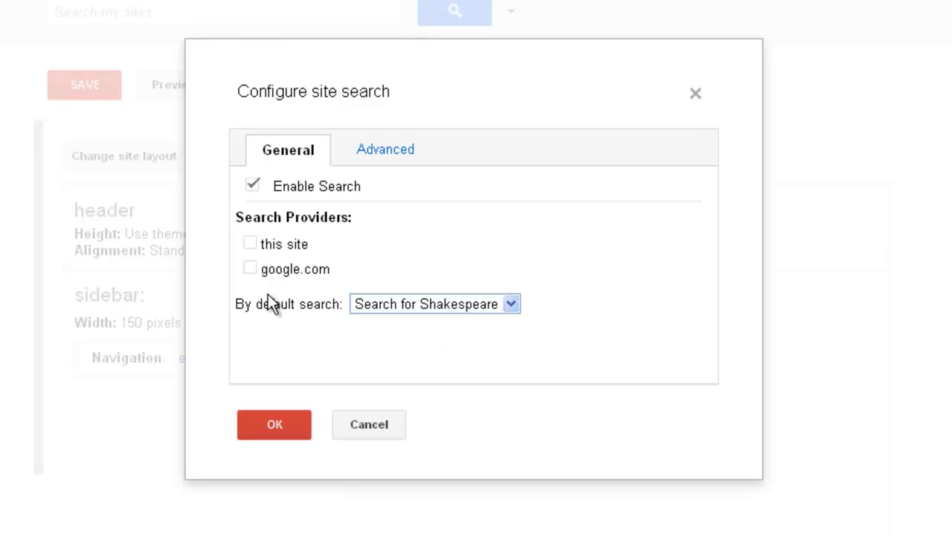
pyautogui.click(250, 244)
pyautogui.click(459, 305)
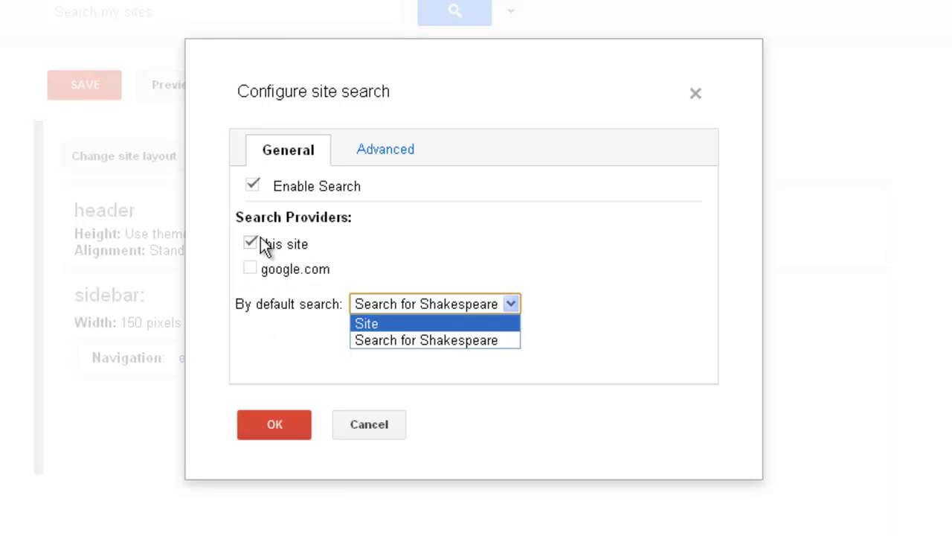
pyautogui.click(387, 340)
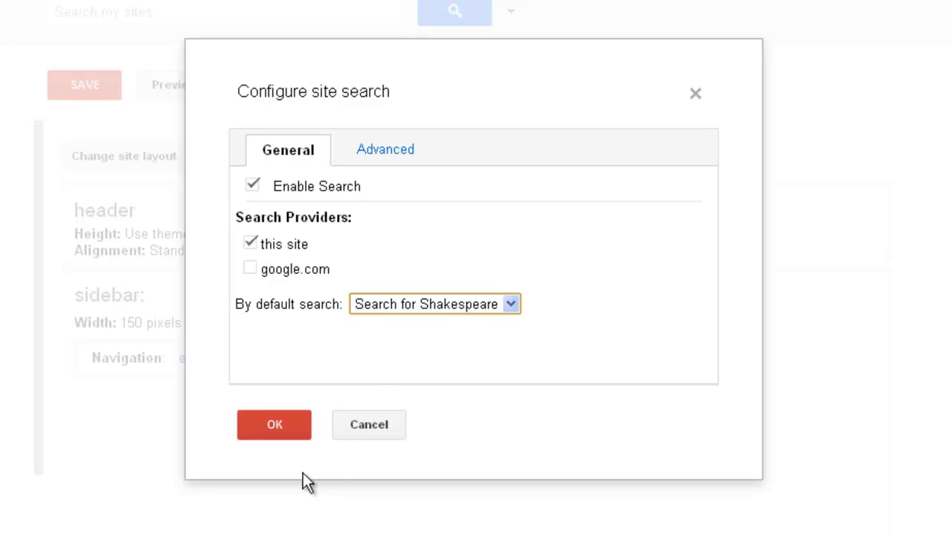
pyautogui.click(286, 430)
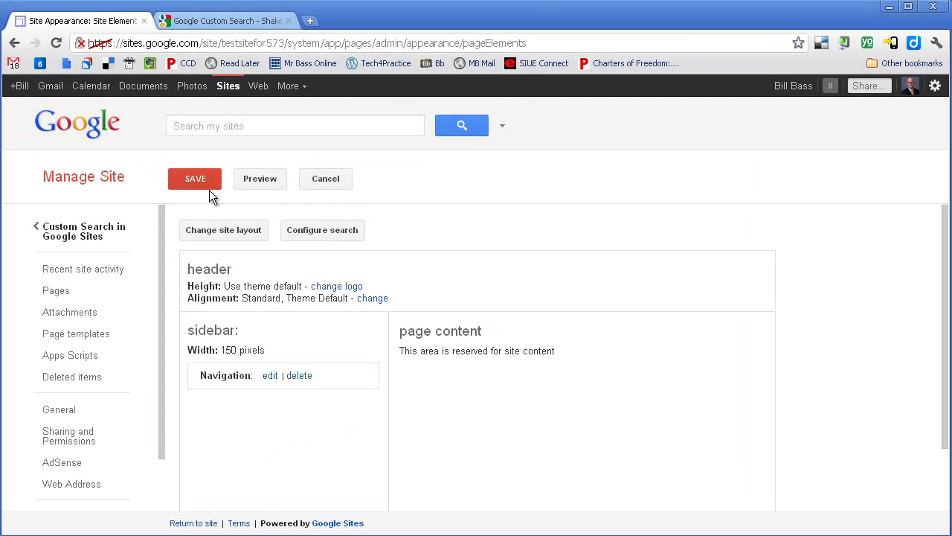
# Step: Save the changes, return Home, and confirm the search dropdown lists Search for Shakespeare and Search this site
pyautogui.click(201, 179)
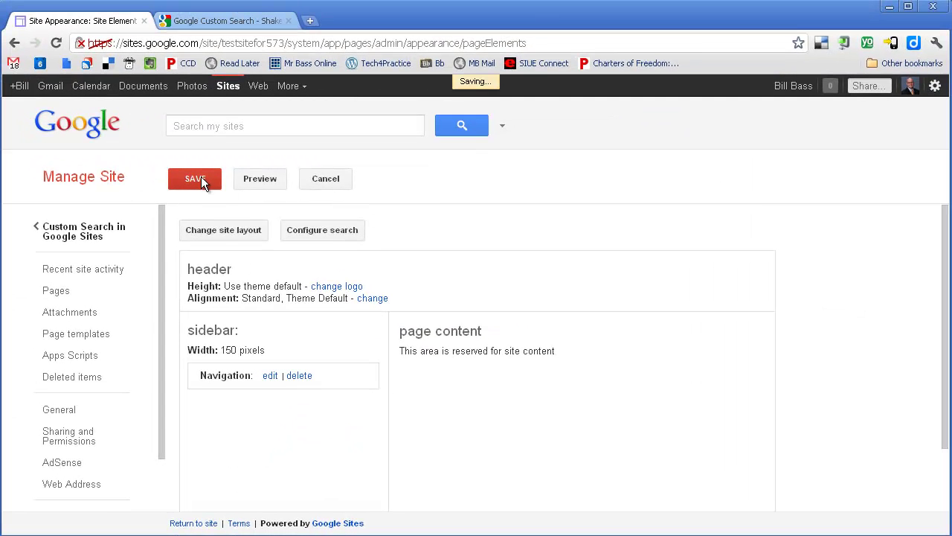
pyautogui.click(80, 233)
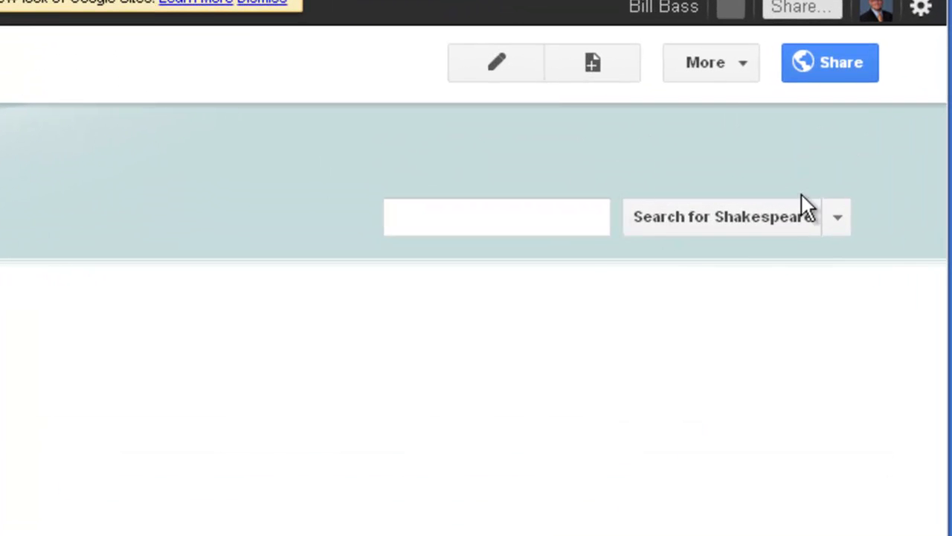
pyautogui.click(837, 220)
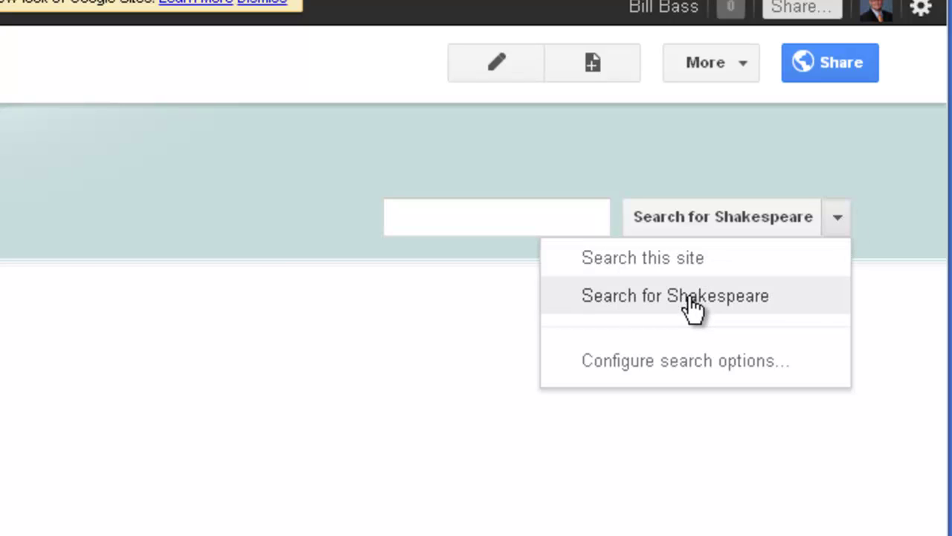
pyautogui.click(451, 216)
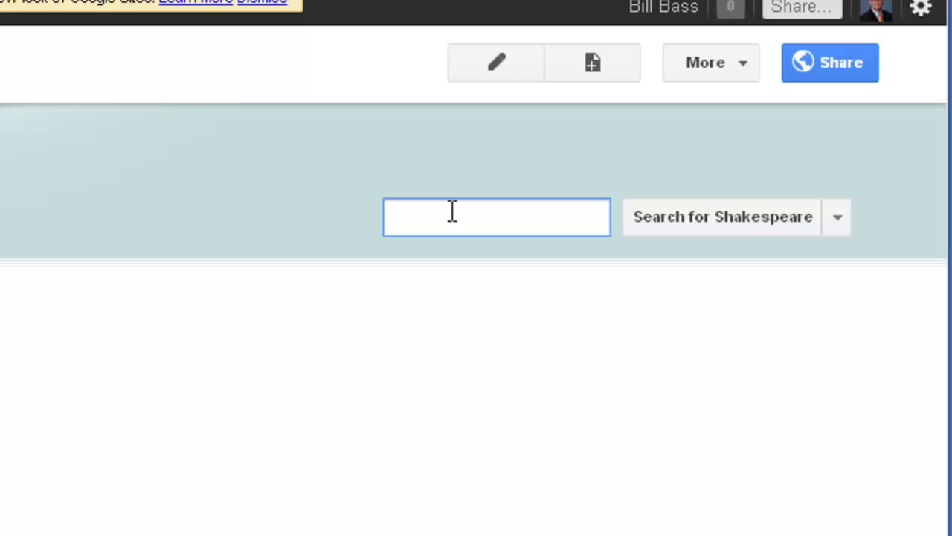
# Step: Search 'romeo' with Search for Shakespeare, load the blocked results, review them, and return Home
pyautogui.write('romeo')
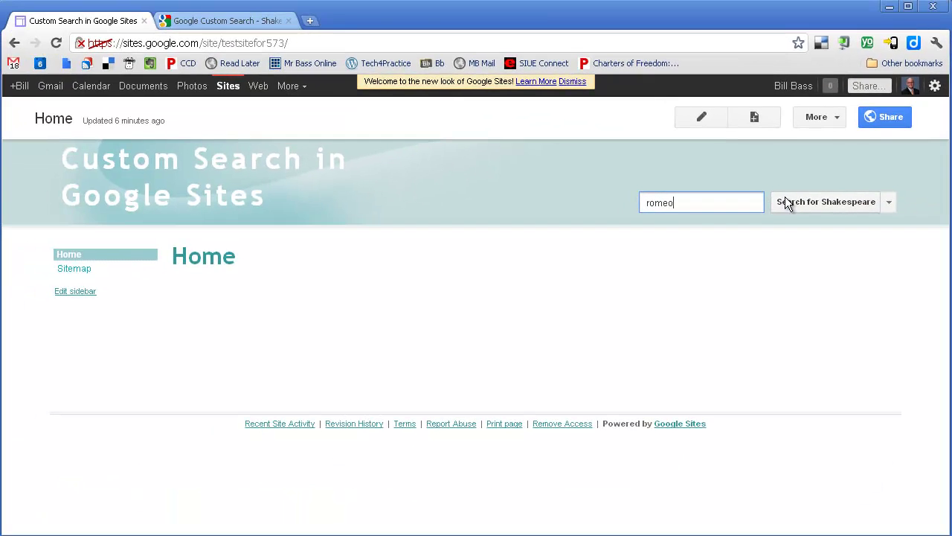
pyautogui.click(649, 216)
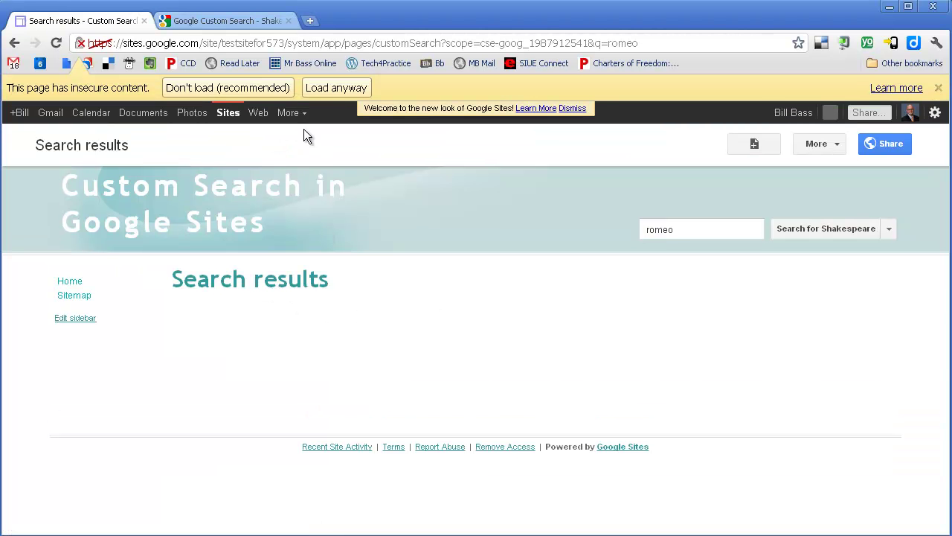
pyautogui.click(341, 86)
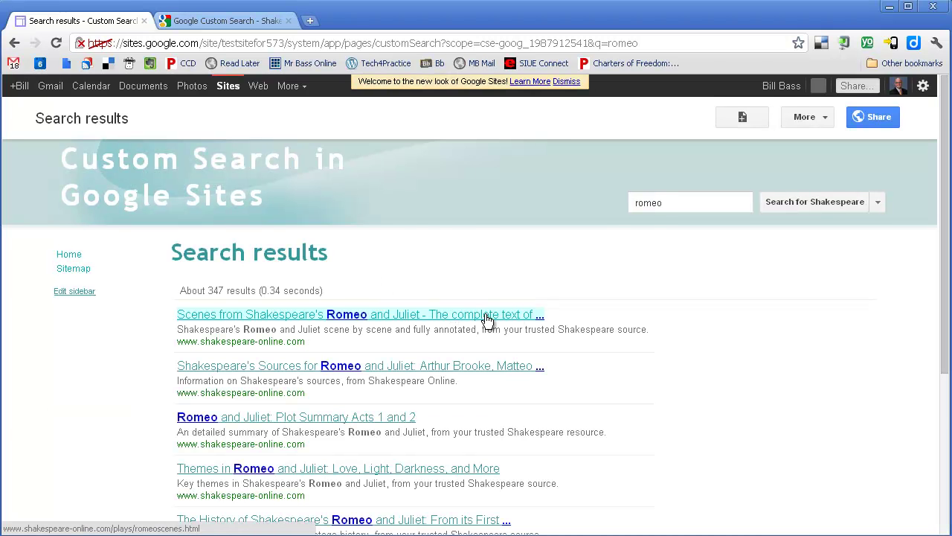
pyautogui.scroll(-1, 415, 329)
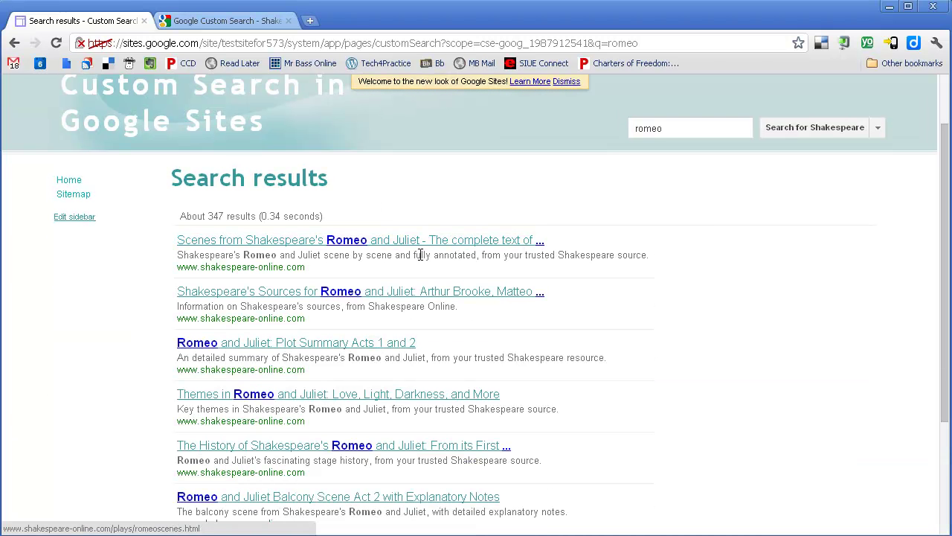
pyautogui.scroll(1, 438, 256)
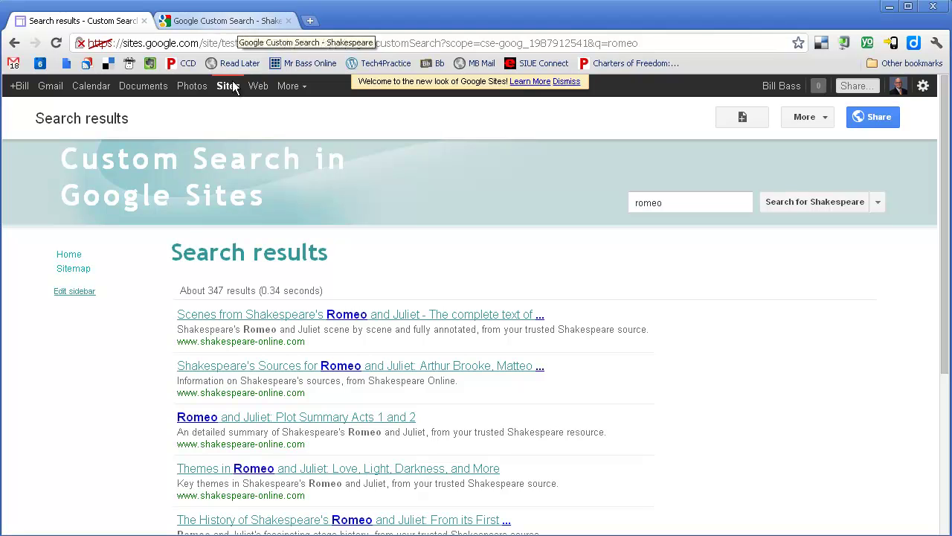
pyautogui.click(69, 255)
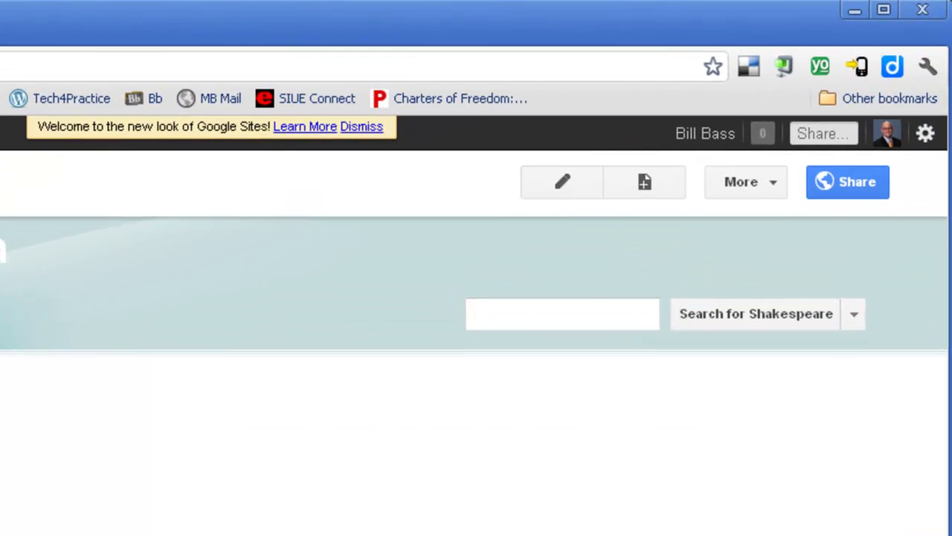
# Step: Open the Home page in the editor with its empty content area ready
pyautogui.click(563, 188)
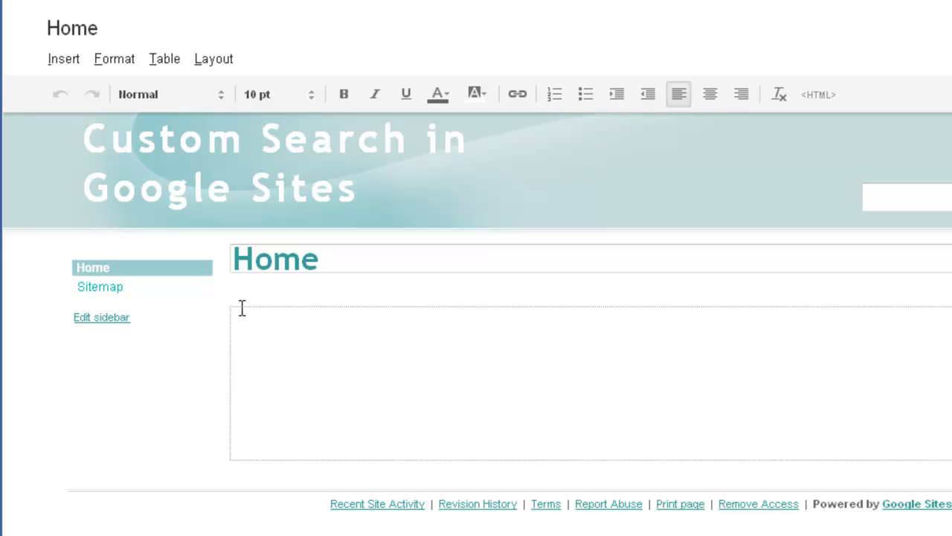
# Step: Search the full gadget catalogue for 'tiny custom search'
pyautogui.click(62, 57)
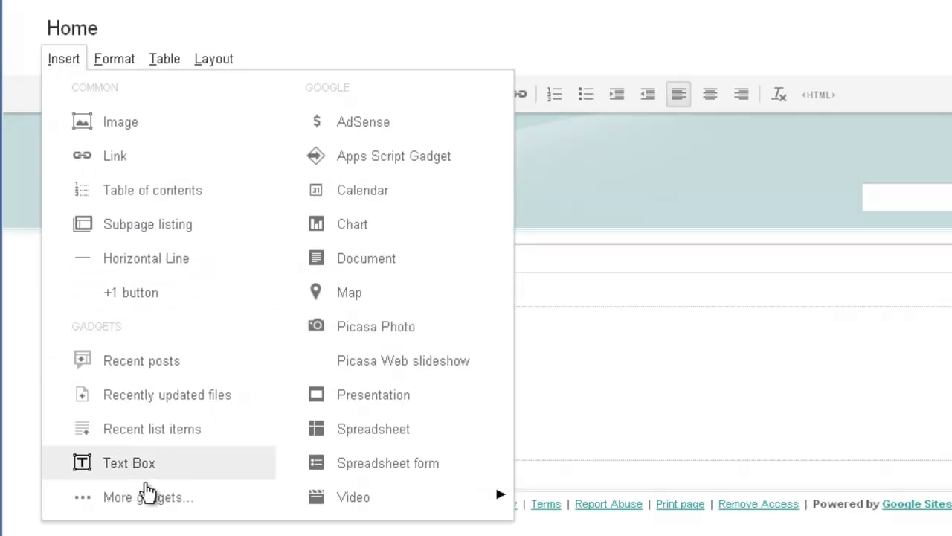
pyautogui.click(203, 504)
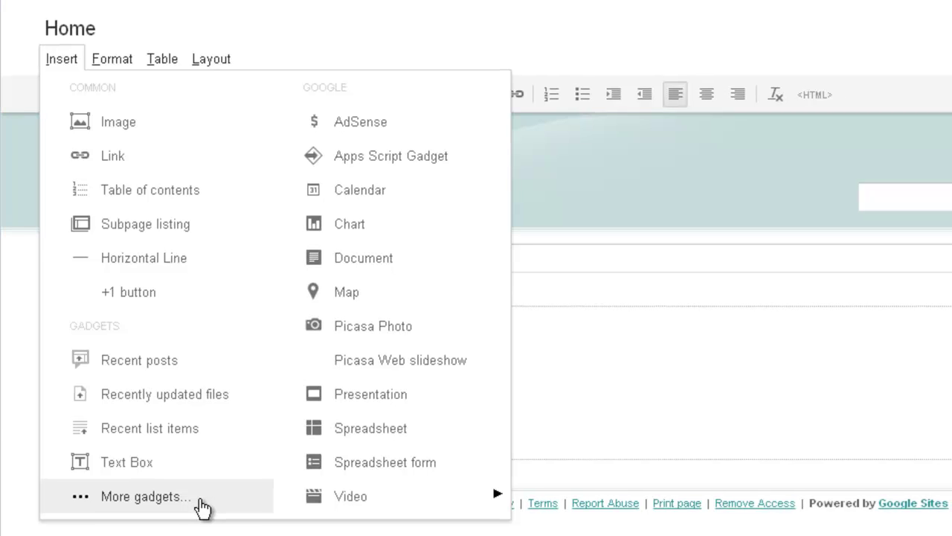
pyautogui.click(394, 95)
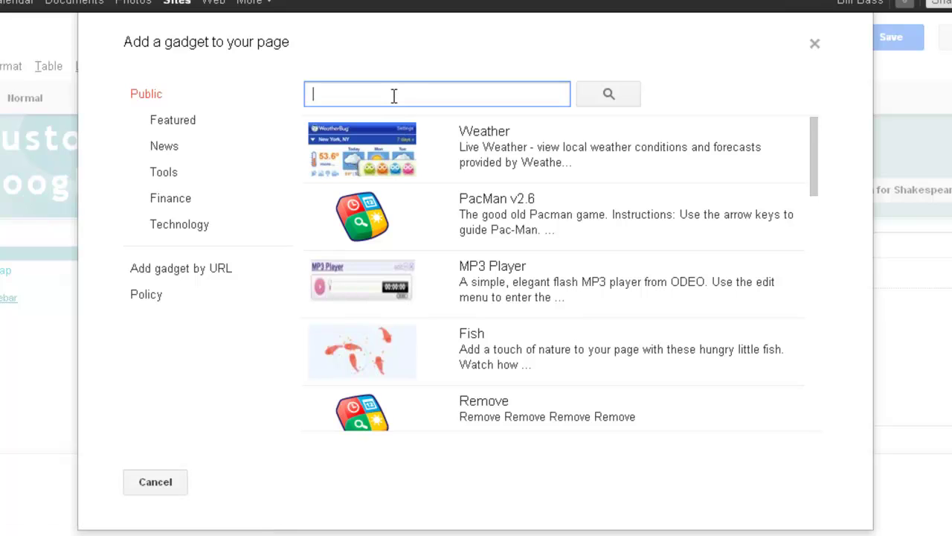
pyautogui.click(304, 47)
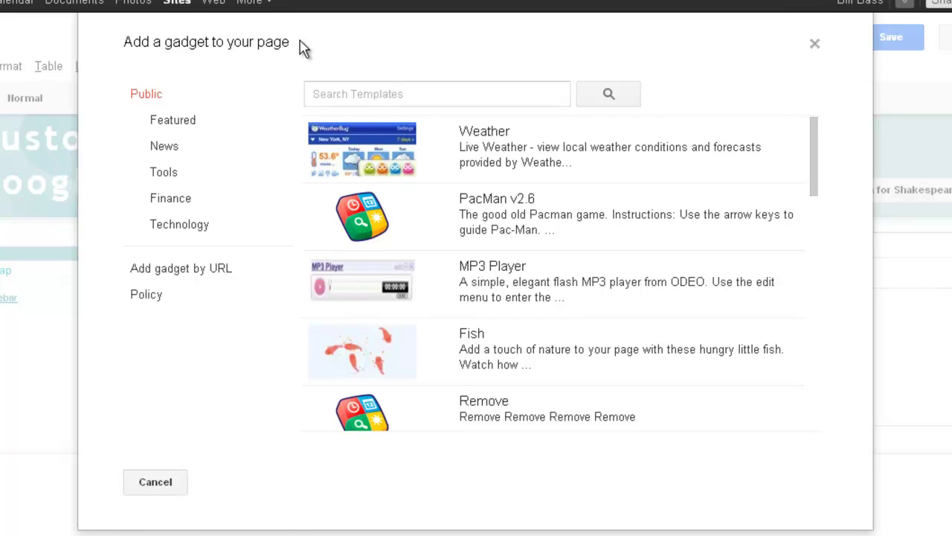
pyautogui.click(372, 95)
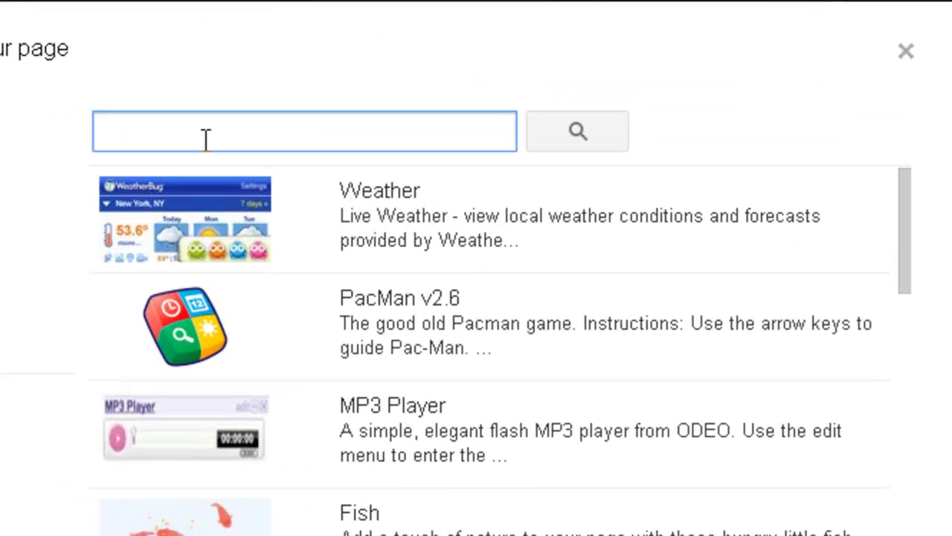
pyautogui.write('"tiny ')
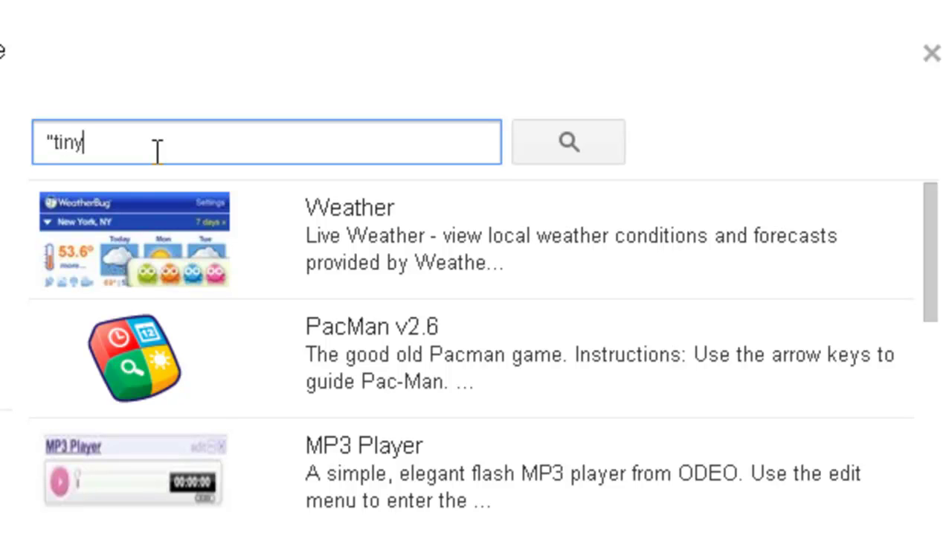
pyautogui.write('custom search"')
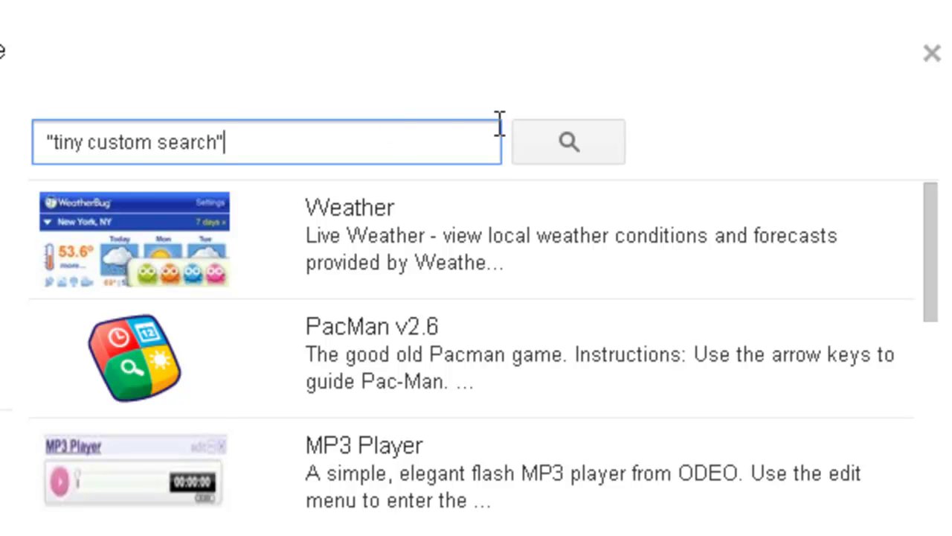
pyautogui.click(579, 138)
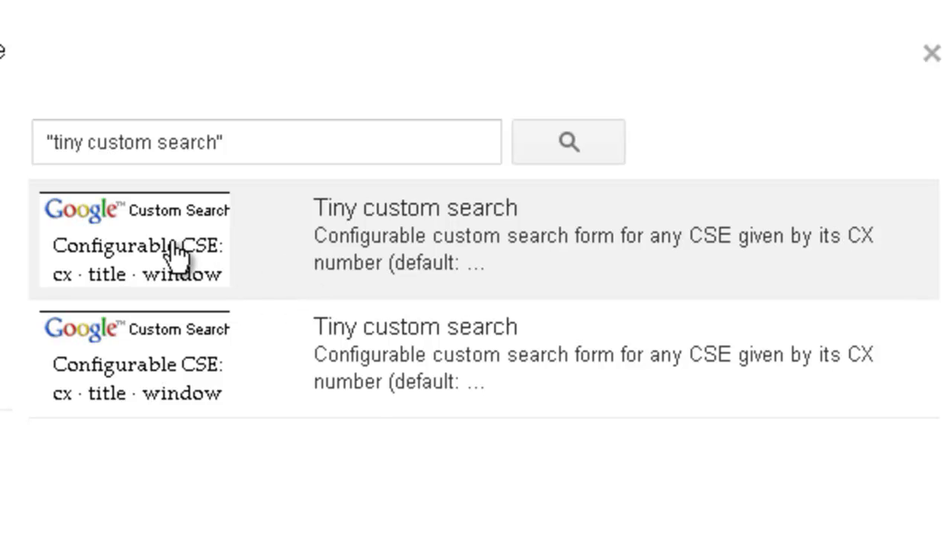
# Step: Select the Tiny custom search gadget to reach its default Google Code Search settings
pyautogui.click(221, 246)
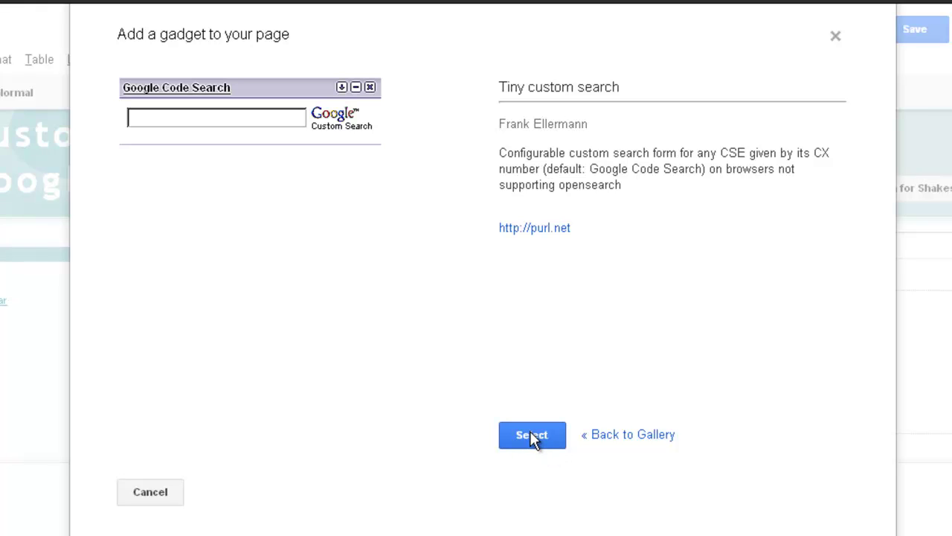
pyautogui.click(532, 435)
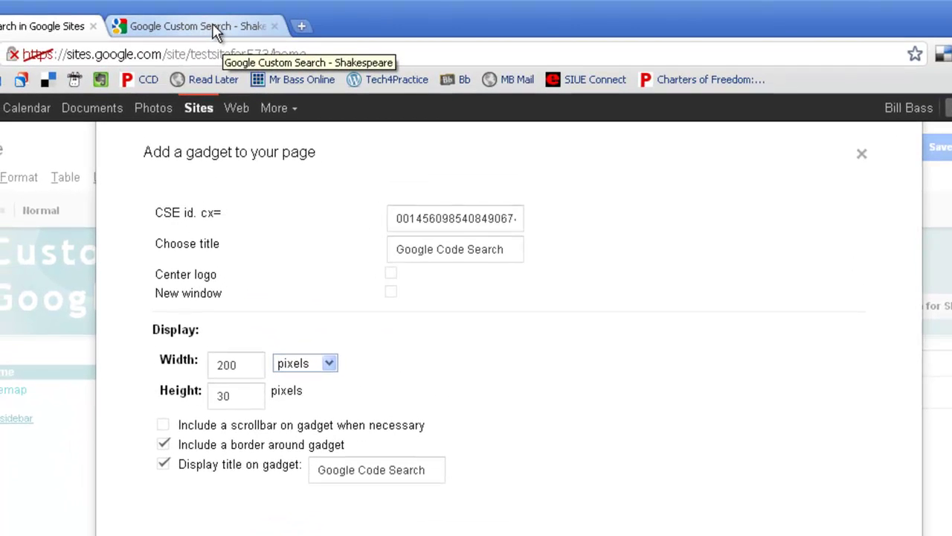
# Step: Copy the Shakespeare engine id after 'cx=' from the Custom Search page address
pyautogui.click(216, 31)
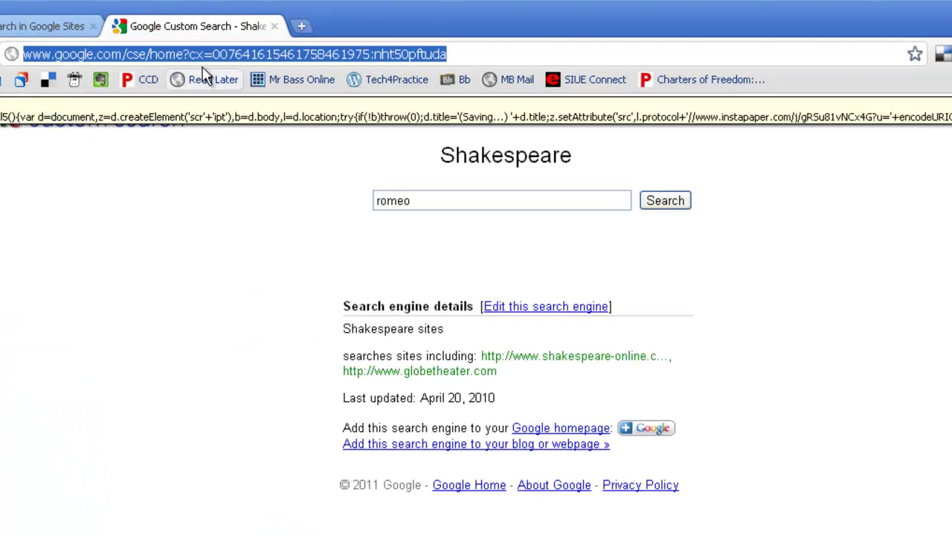
pyautogui.click(205, 56)
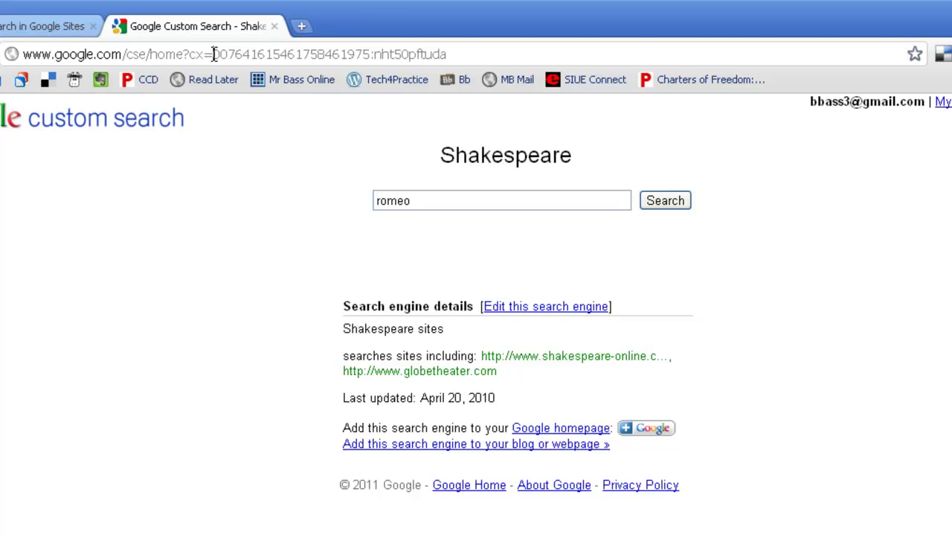
pyautogui.moveTo(215, 54); pyautogui.dragTo(470, 54)
pyautogui.rightClick(372, 51)
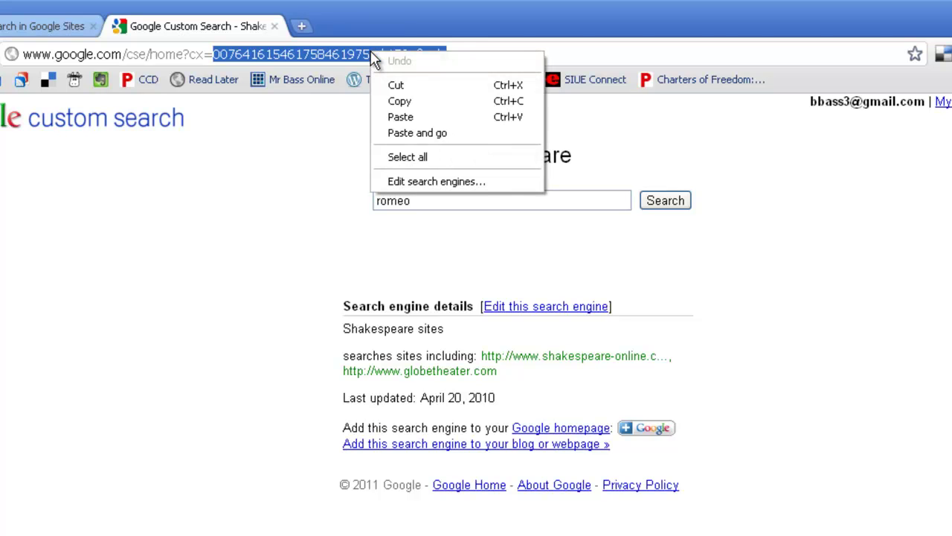
pyautogui.click(402, 101)
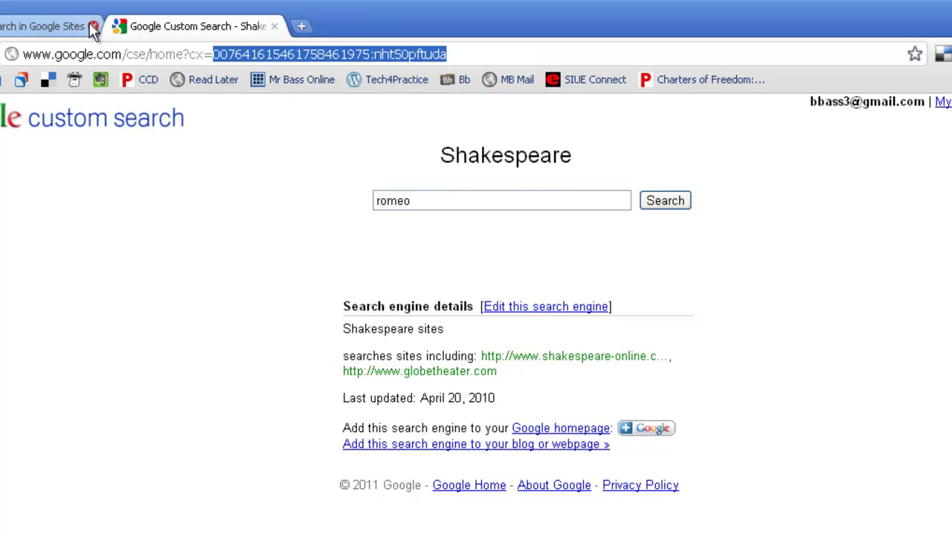
# Step: Replace the gadget's default CSE id with the pasted Shakespeare engine id
pyautogui.click(67, 27)
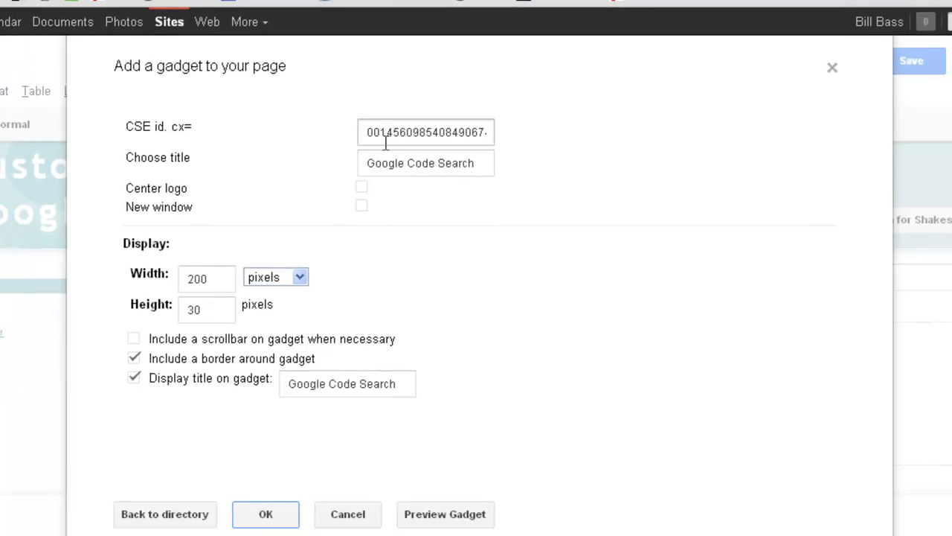
pyautogui.doubleClick(409, 219)
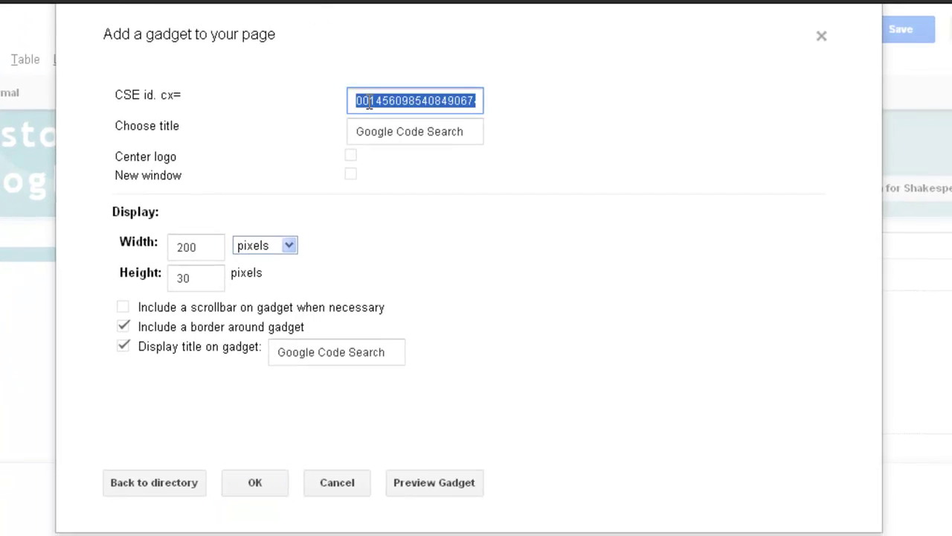
pyautogui.rightClick(369, 104)
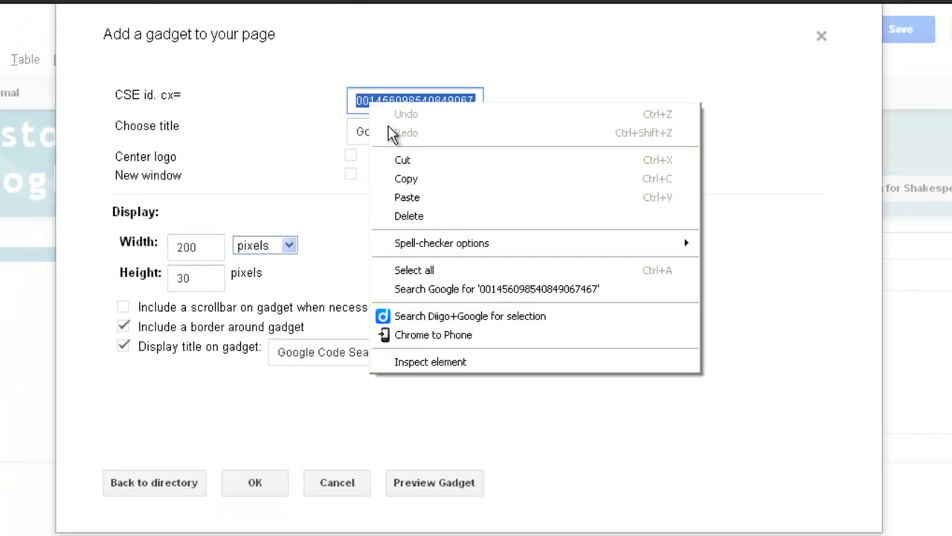
pyautogui.click(440, 210)
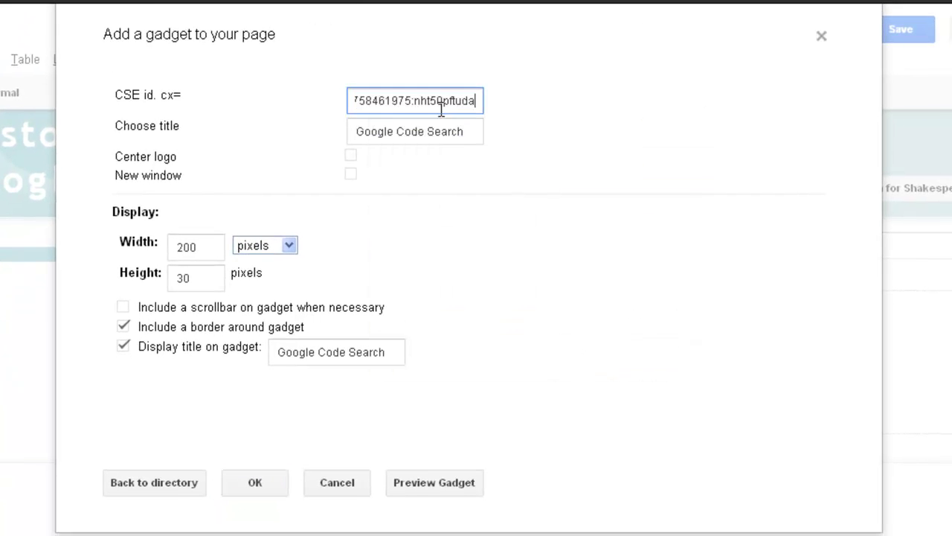
pyautogui.moveTo(440, 99); pyautogui.dragTo(305, 101)
pyautogui.click(371, 104)
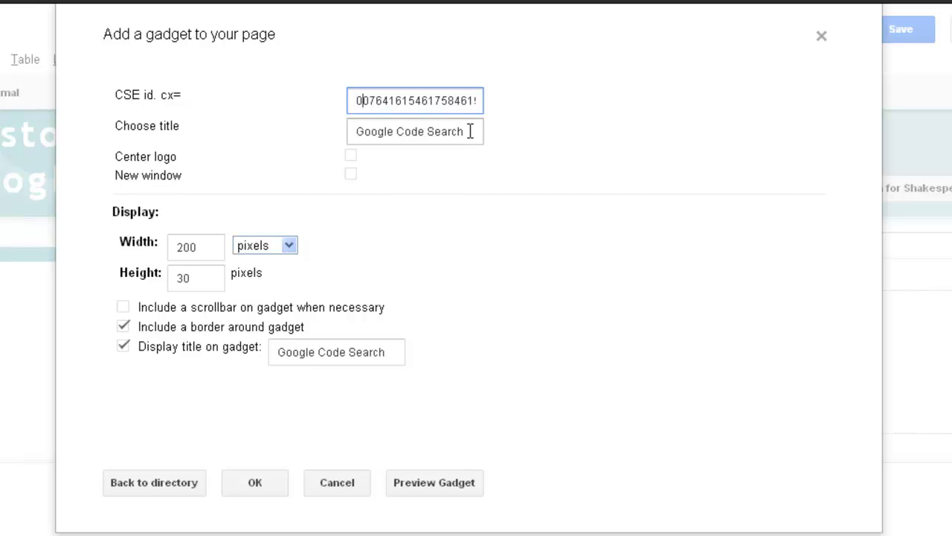
# Step: Set both gadget titles to 'Shakespeare' and have results open in a new window
pyautogui.moveTo(469, 131); pyautogui.dragTo(339, 140)
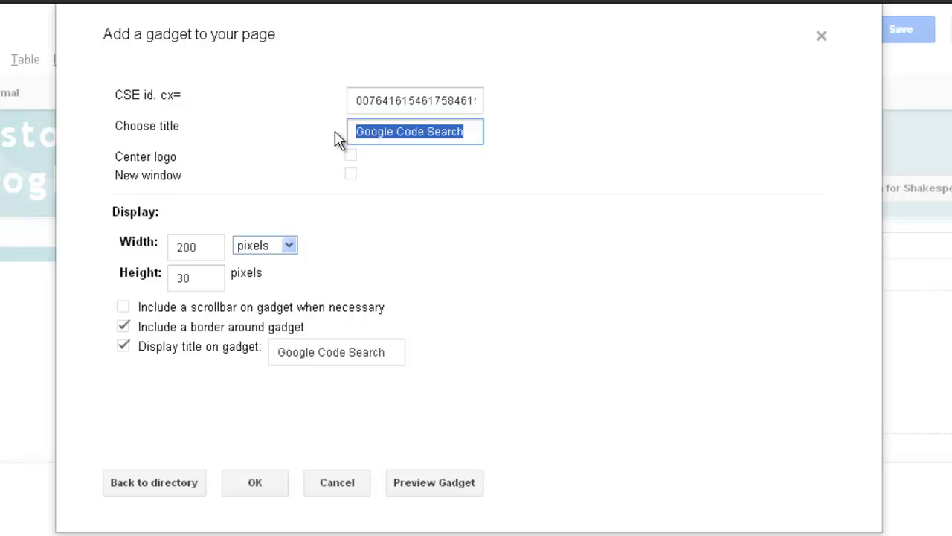
pyautogui.write('S')
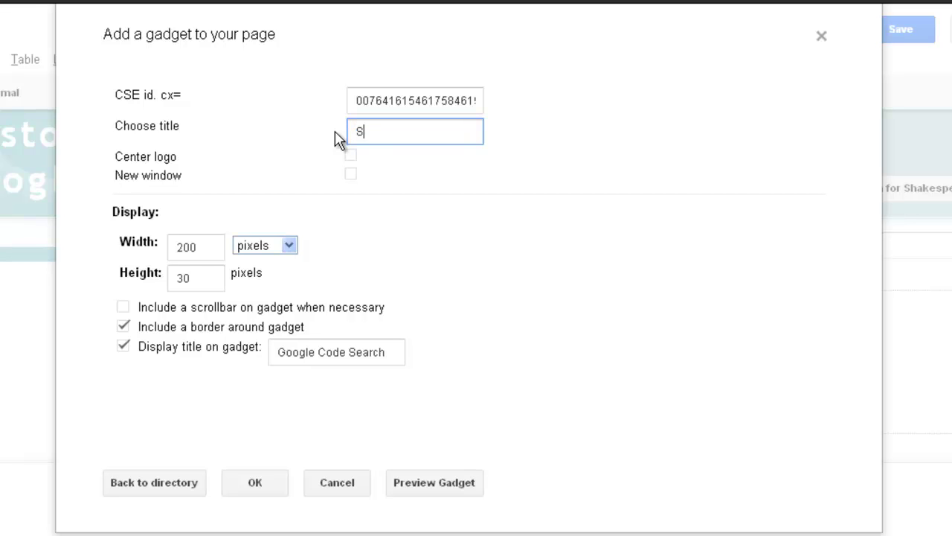
pyautogui.write('hakespeare')
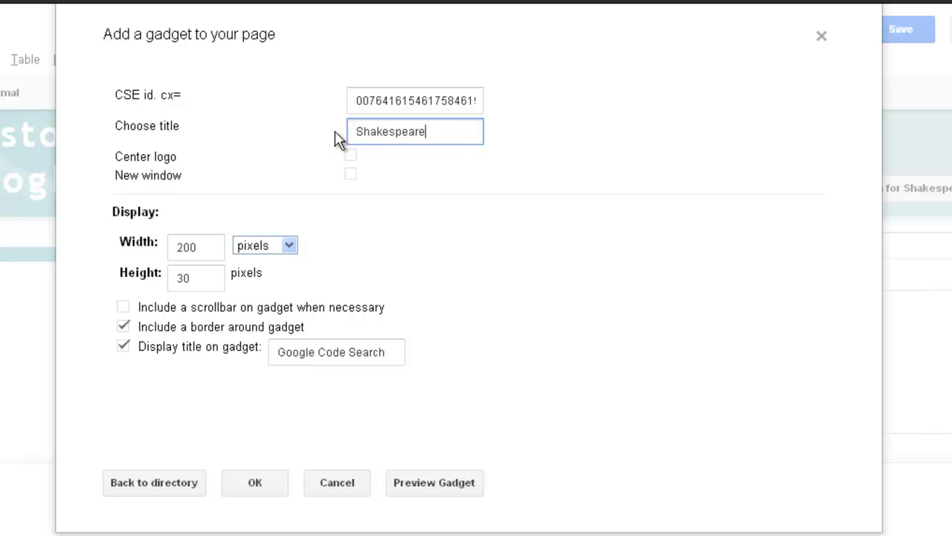
pyautogui.click(351, 176)
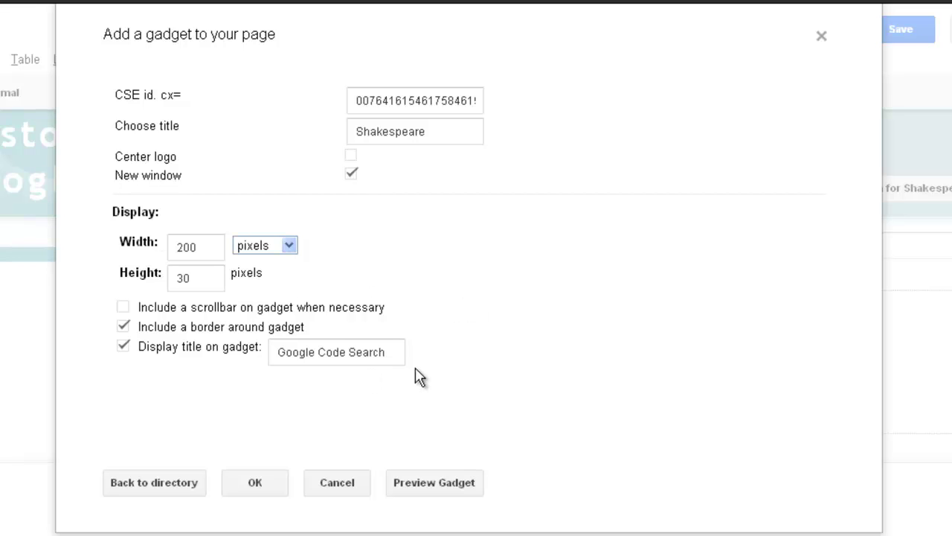
pyautogui.moveTo(395, 350); pyautogui.dragTo(263, 347)
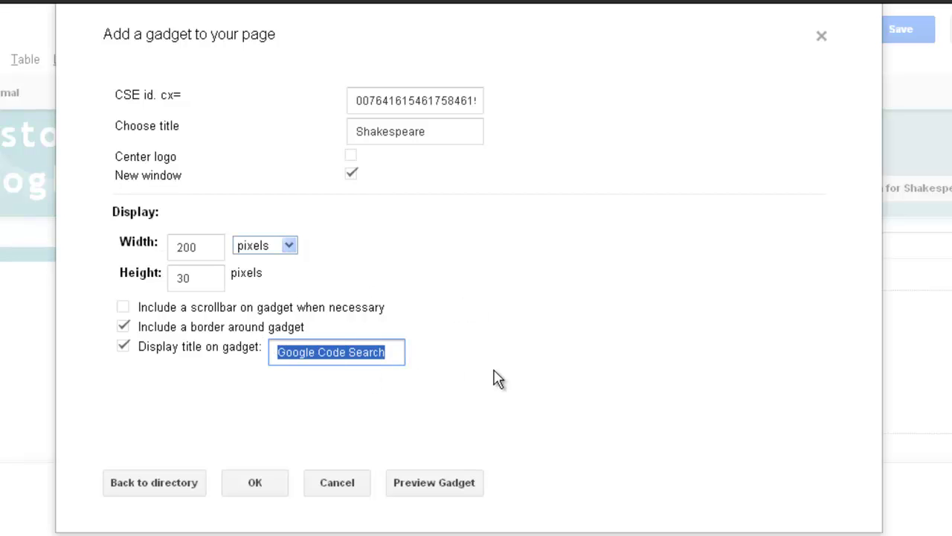
pyautogui.write('Shakespeare')
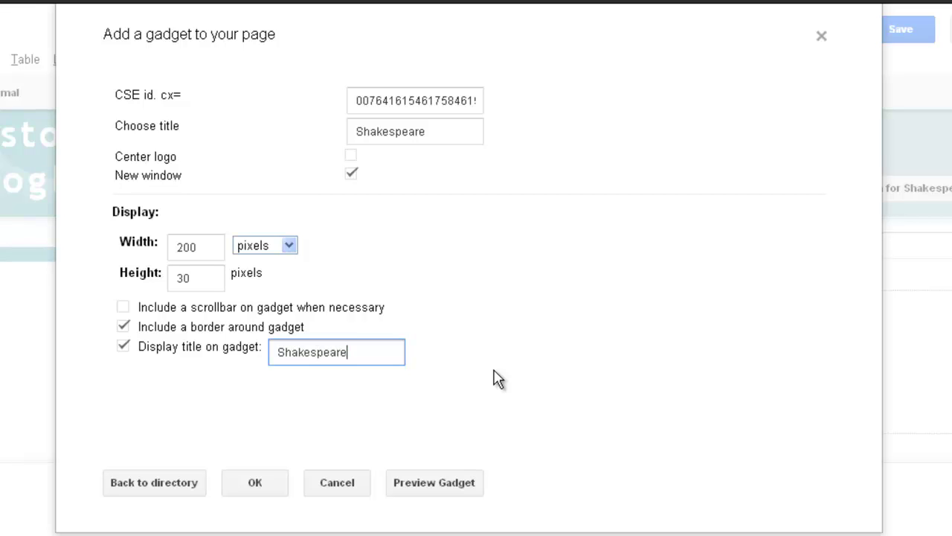
# Step: Insert the Shakespeare gadget, save the Home page, and focus its search box
pyautogui.click(257, 487)
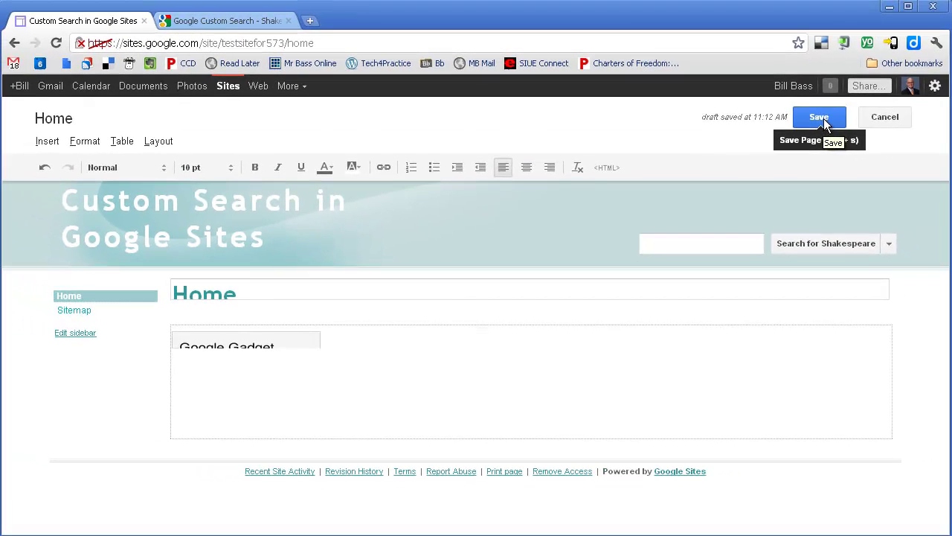
pyautogui.click(823, 119)
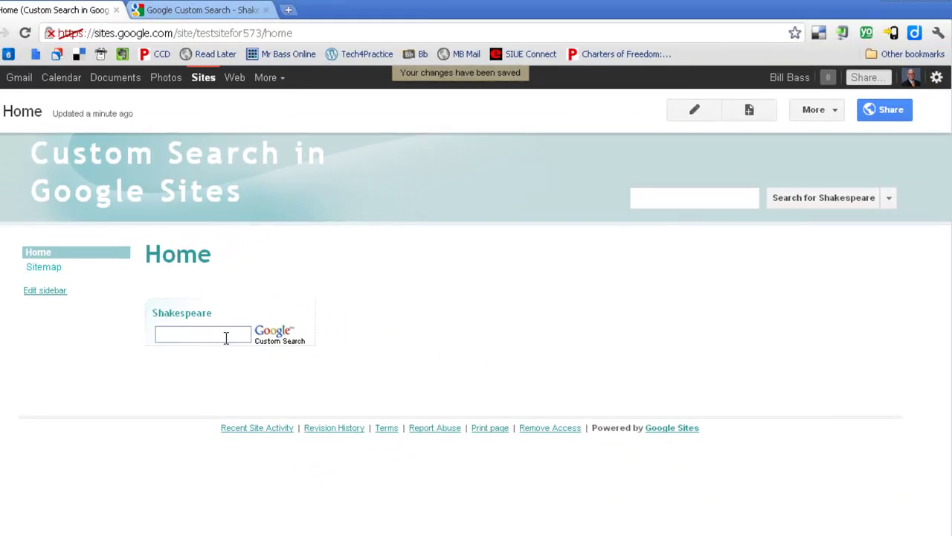
pyautogui.click(313, 339)
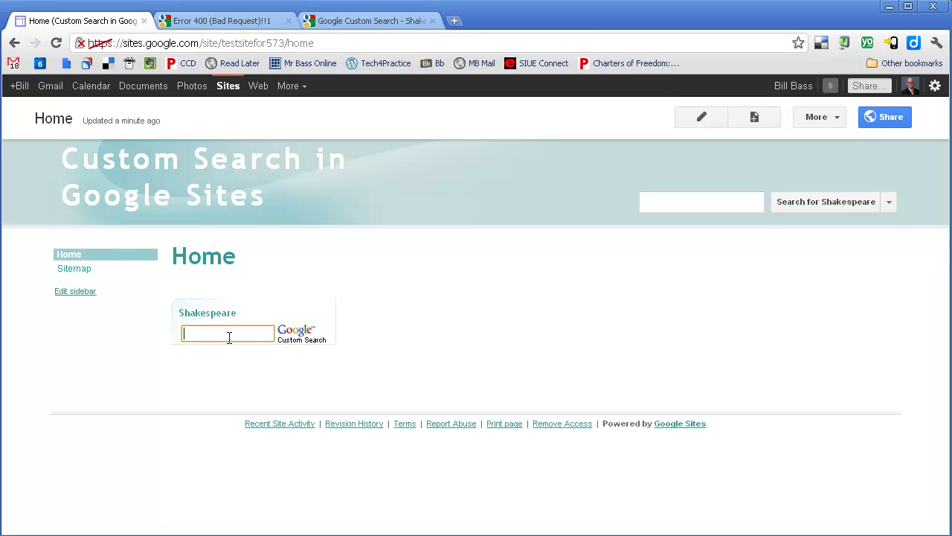
# Step: Search 'romeo' in the gadget, scan the Shakespeare results tab, and return to Home
pyautogui.write('eo')
pyautogui.press('Return')
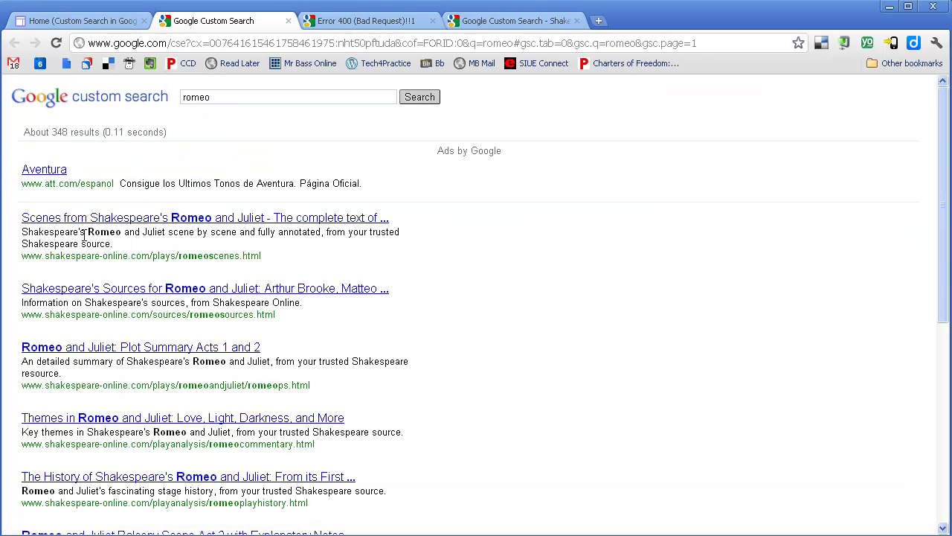
pyautogui.scroll(-5, 161, 270)
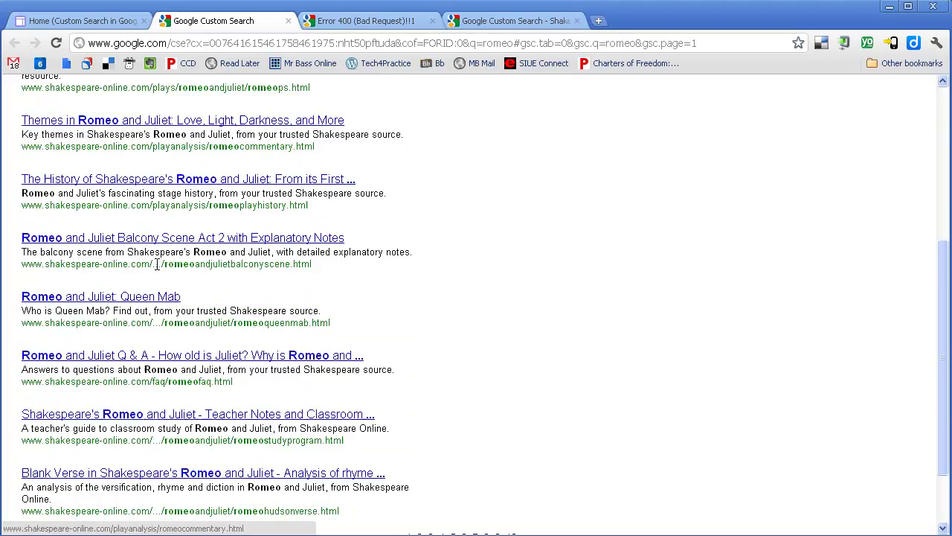
pyautogui.scroll(5, 123, 272)
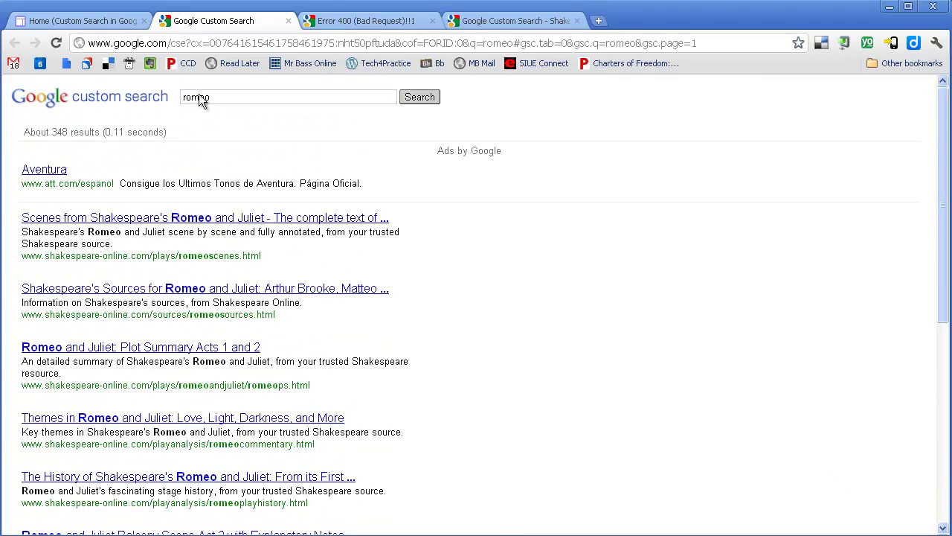
pyautogui.hotkey('ctrl', 'pageup')
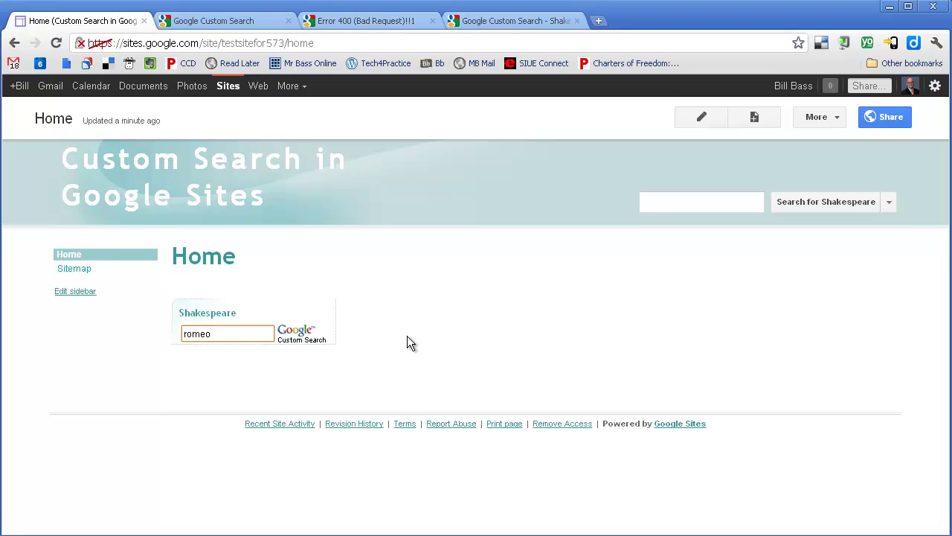